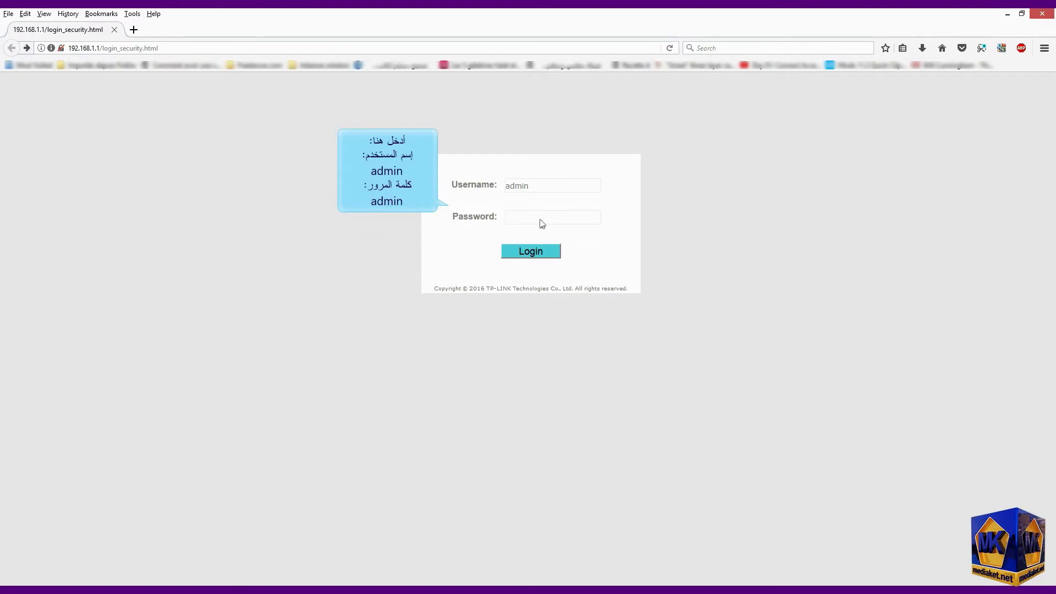
# Log in to the router with the admin password
pyautogui.click(542, 218)
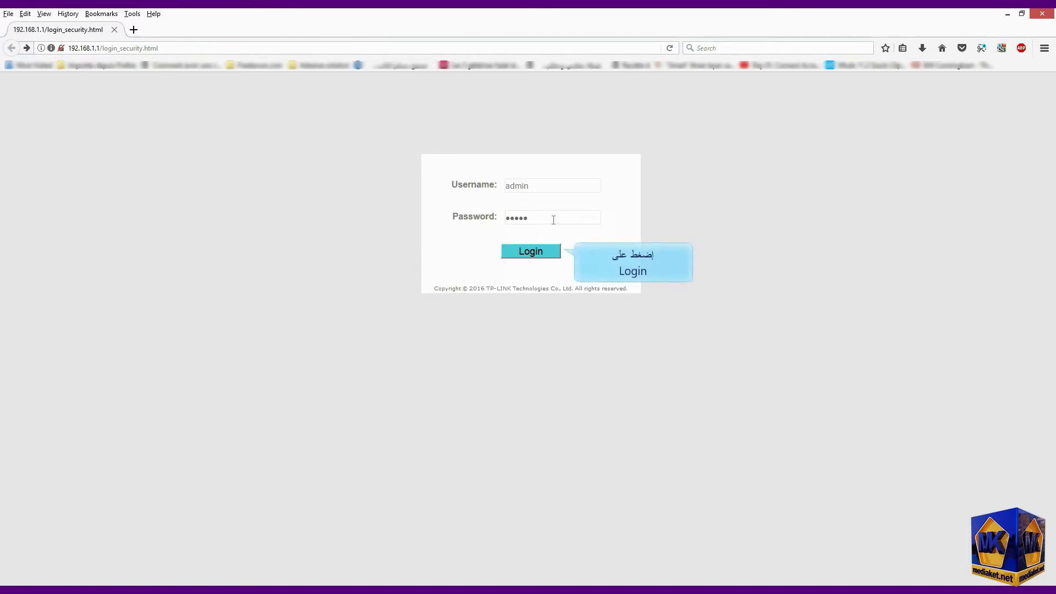
pyautogui.click(531, 254)
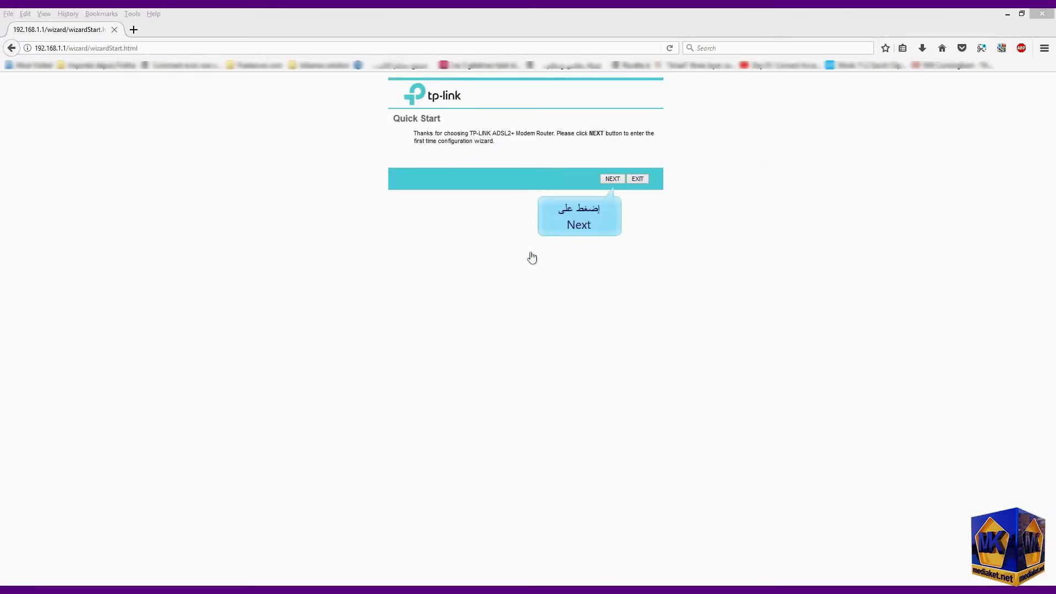
# Start Quick Start and set the time zone to (GMT+01:00) Amsterdam, Berlin
pyautogui.click(612, 179)
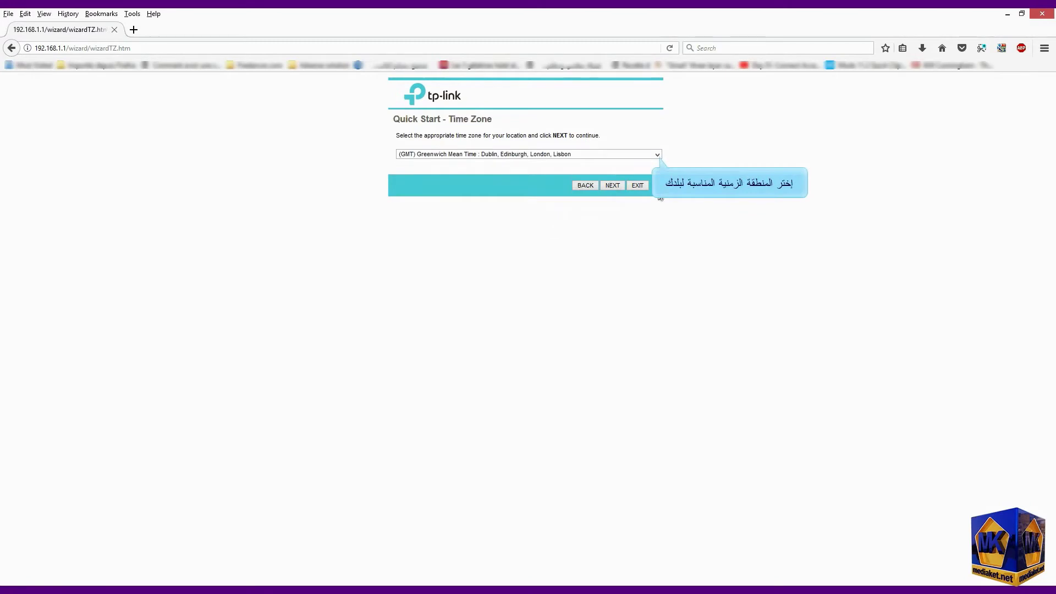
pyautogui.click(657, 155)
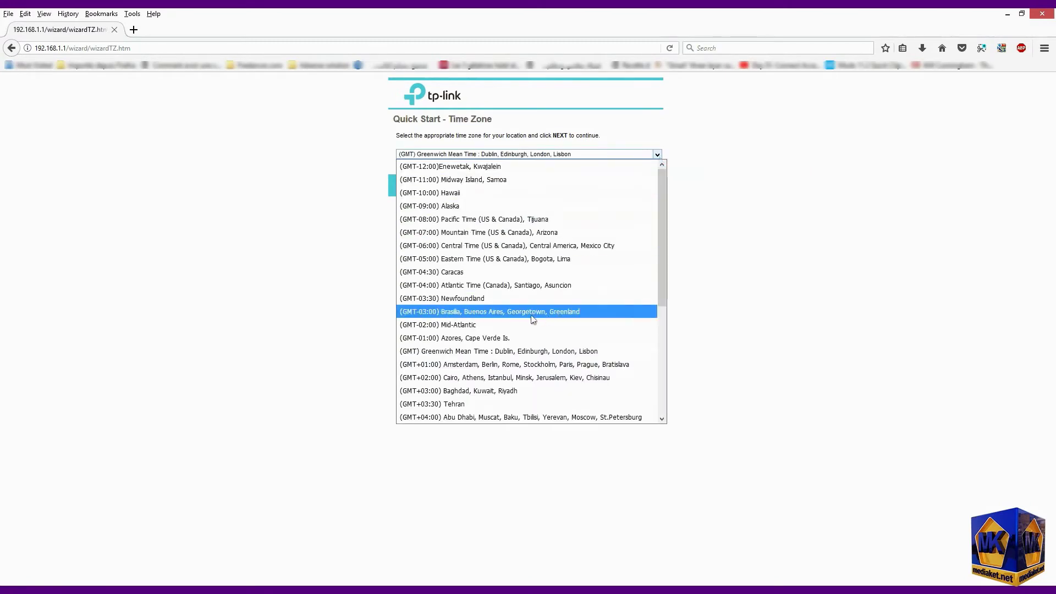
pyautogui.click(531, 364)
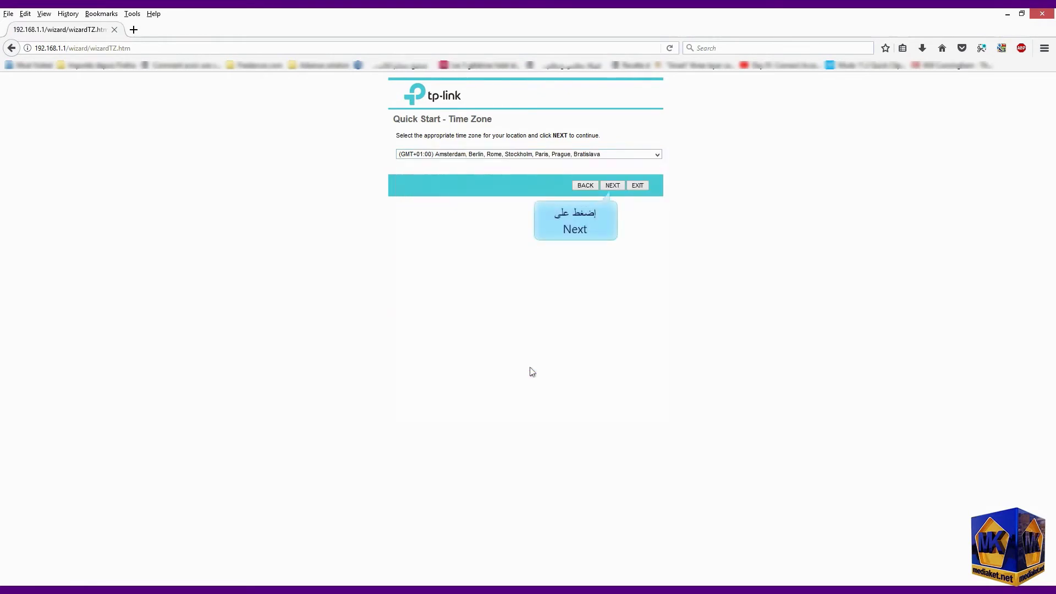
pyautogui.click(615, 186)
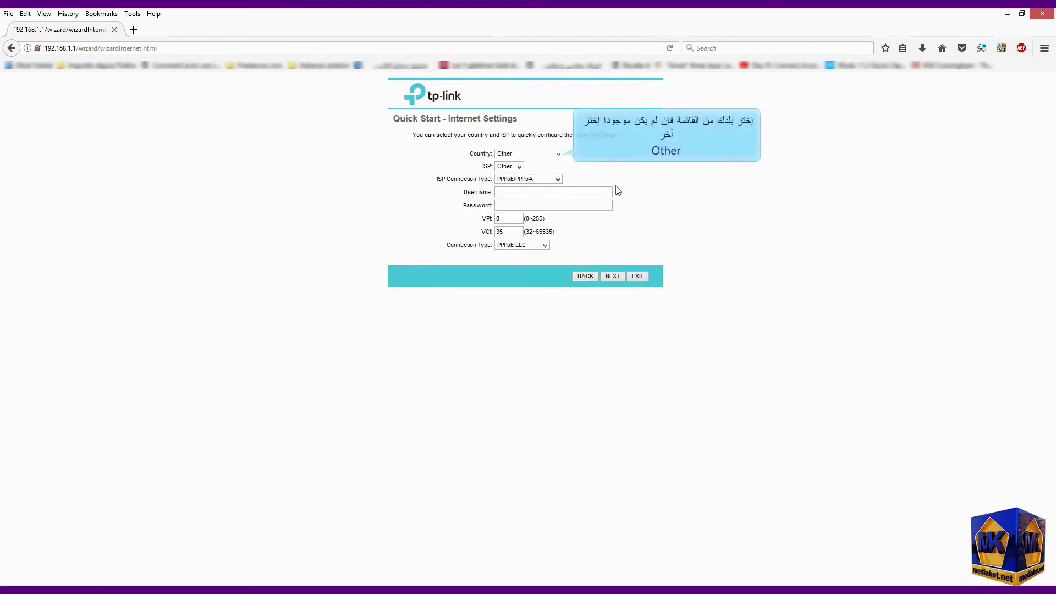
# Set Country and ISP to Other and the connection type to PPPoE/PPPoA
pyautogui.click(558, 154)
pyautogui.scroll(15, 566, 374)
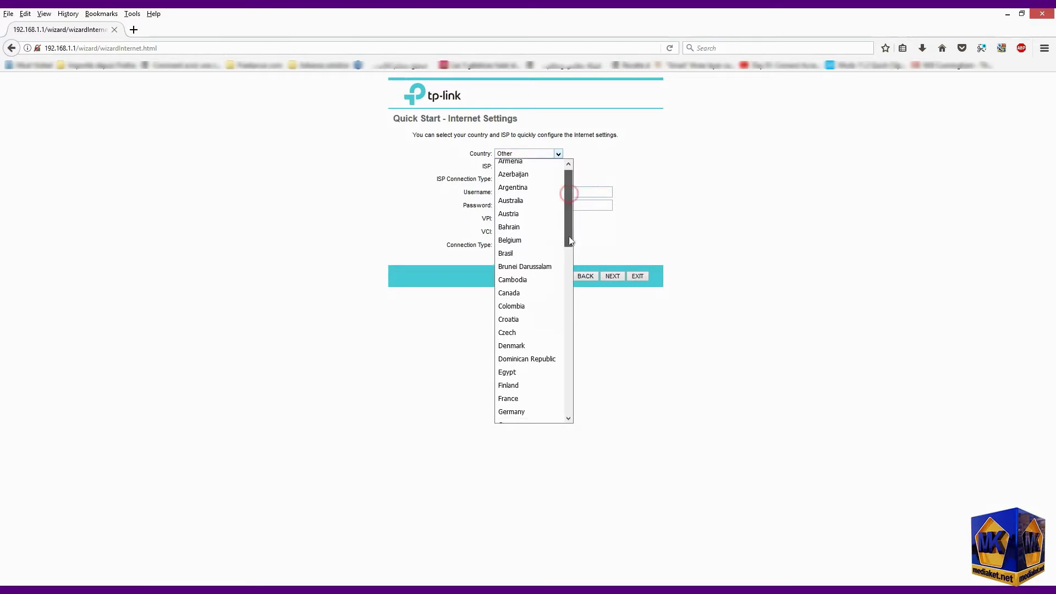
pyautogui.scroll(-15, 527, 363)
pyautogui.click(515, 416)
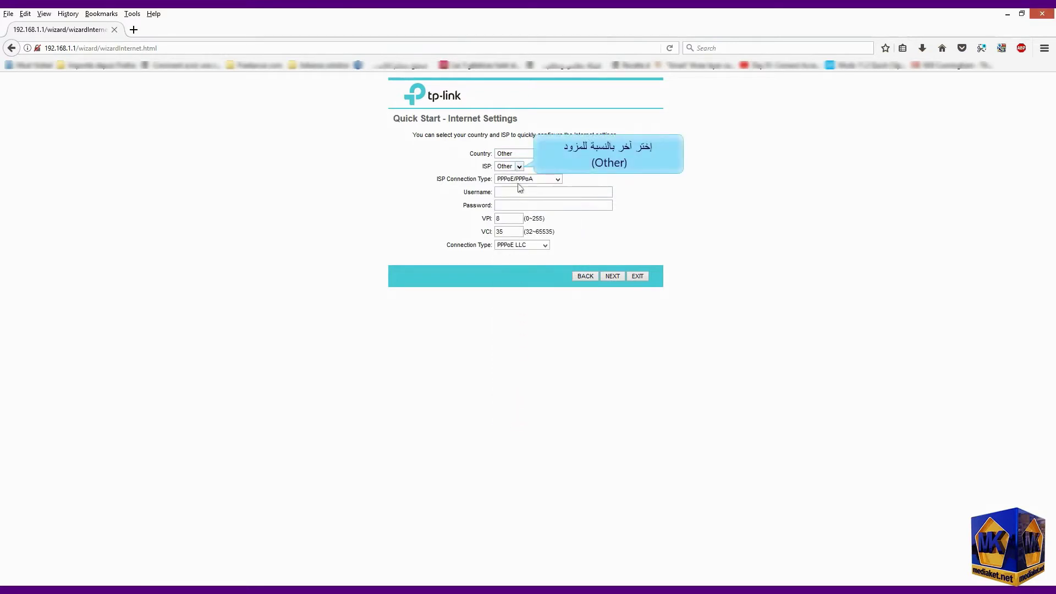
pyautogui.click(518, 167)
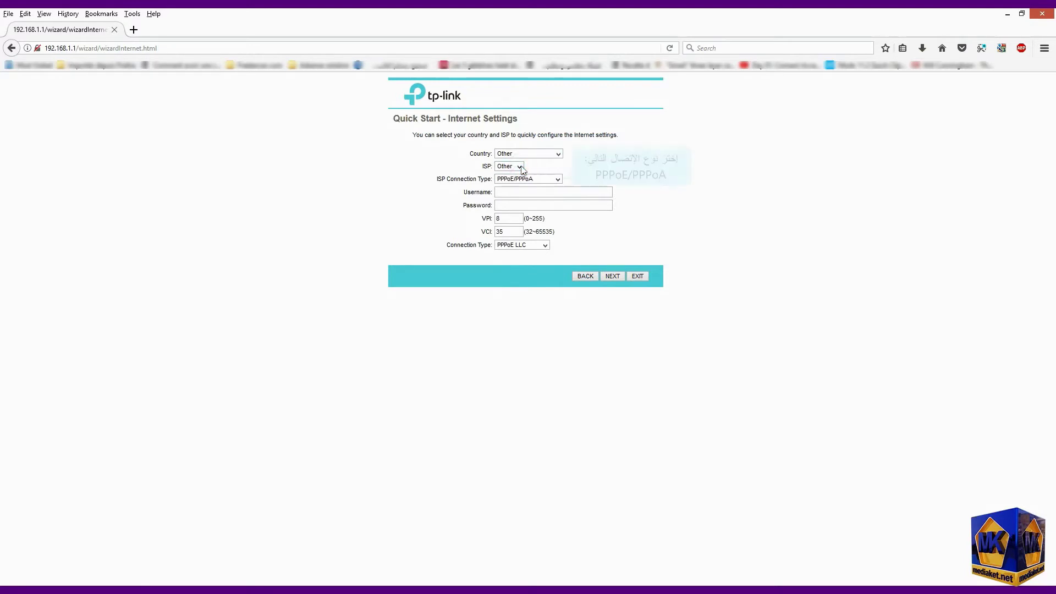
pyautogui.click(556, 180)
pyautogui.click(560, 219)
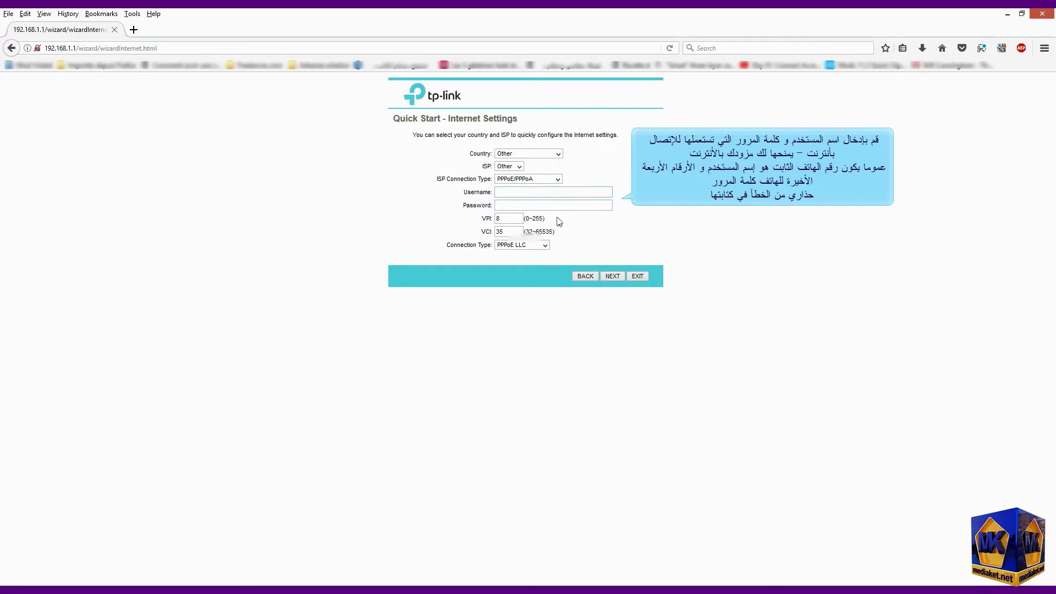
# Enter the ISP username and password for the PPPoE connection
pyautogui.click(617, 206)
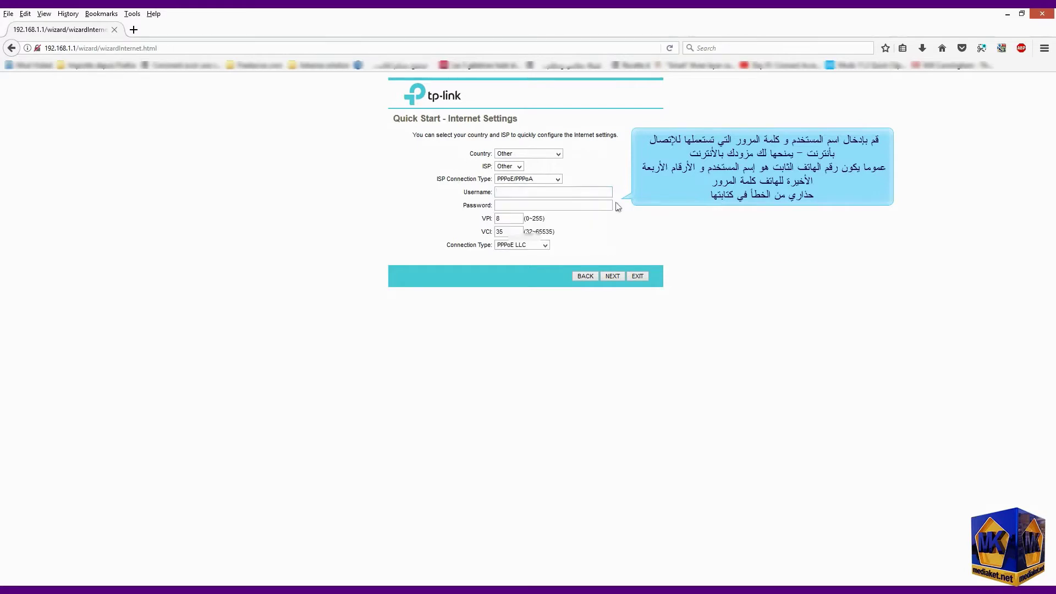
pyautogui.click(526, 191)
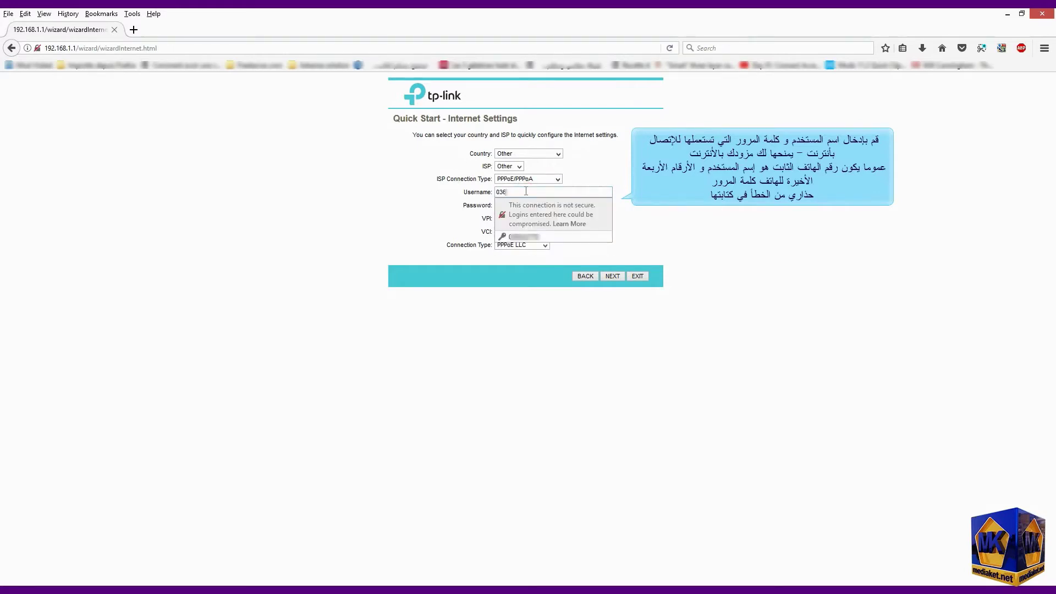
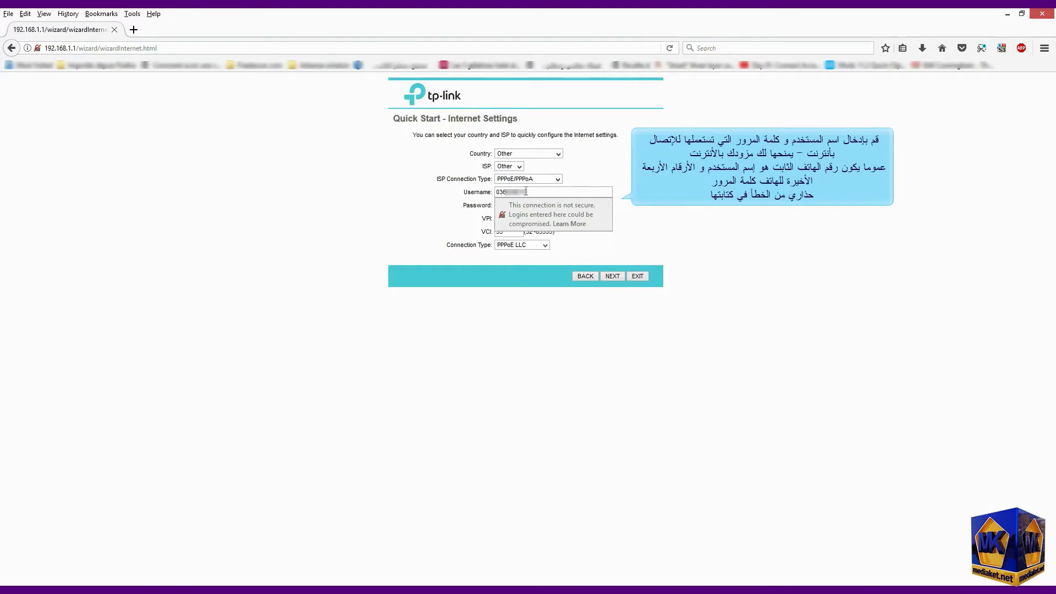
pyautogui.click(523, 206)
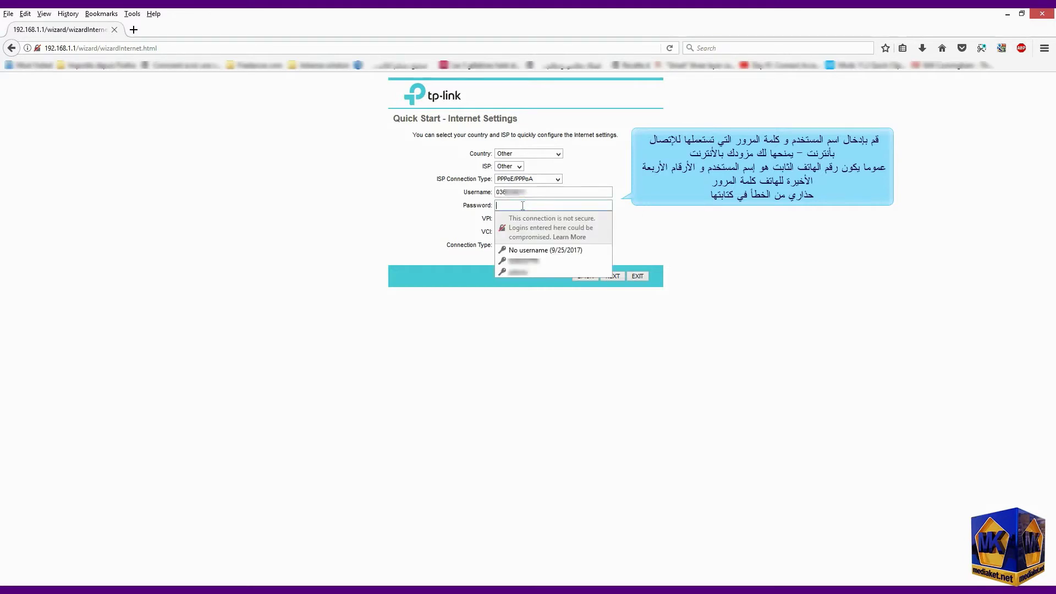
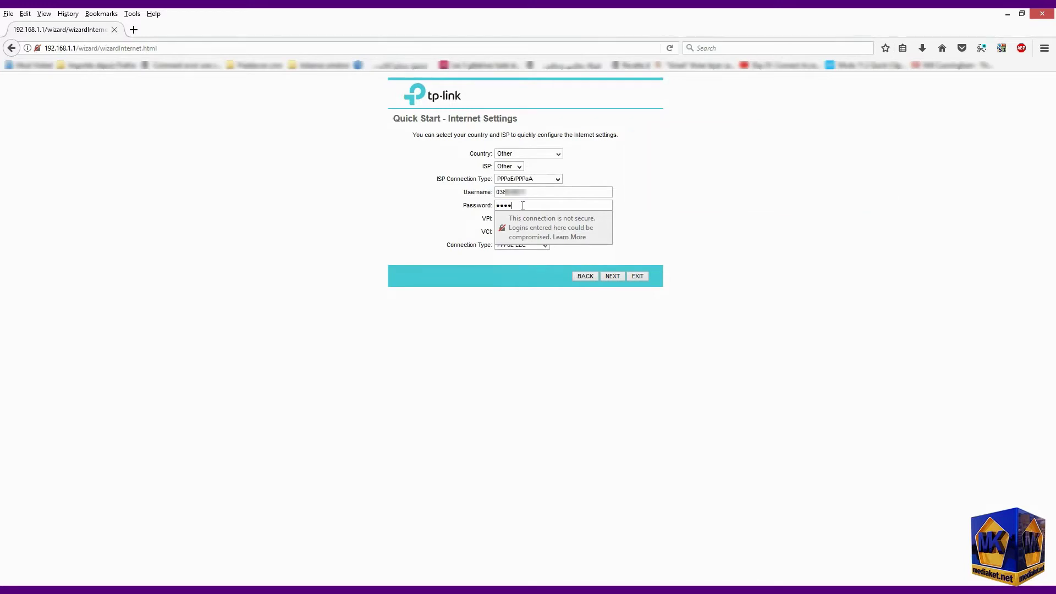
pyautogui.press('Escape')
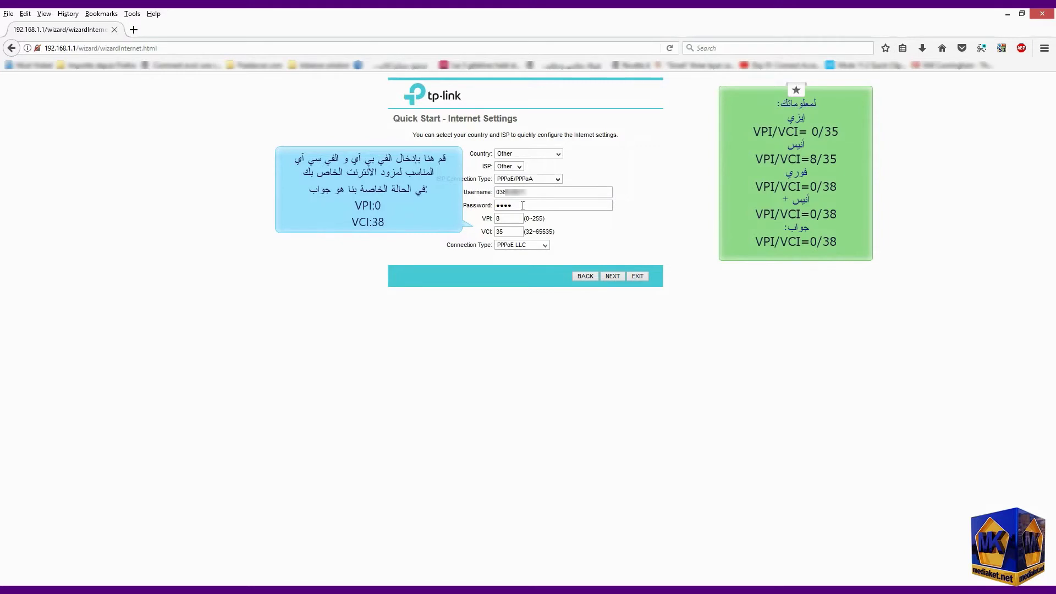
# Change VPI to 0 and VCI to 38, then continue to the Wlan step
pyautogui.doubleClick(513, 219)
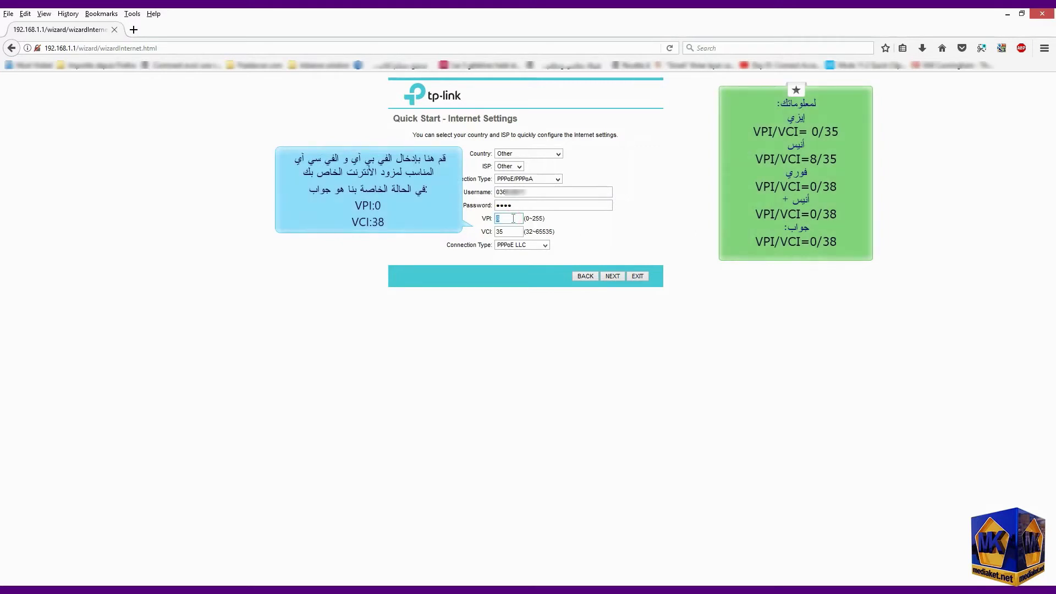
pyautogui.write('0')
pyautogui.doubleClick(512, 231)
pyautogui.write('3')
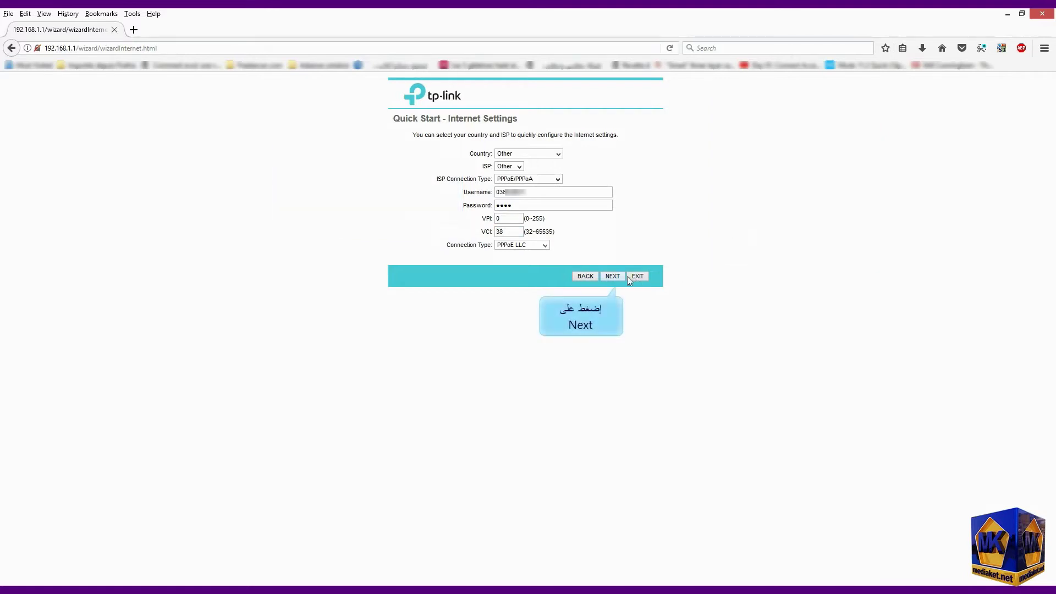
pyautogui.click(612, 276)
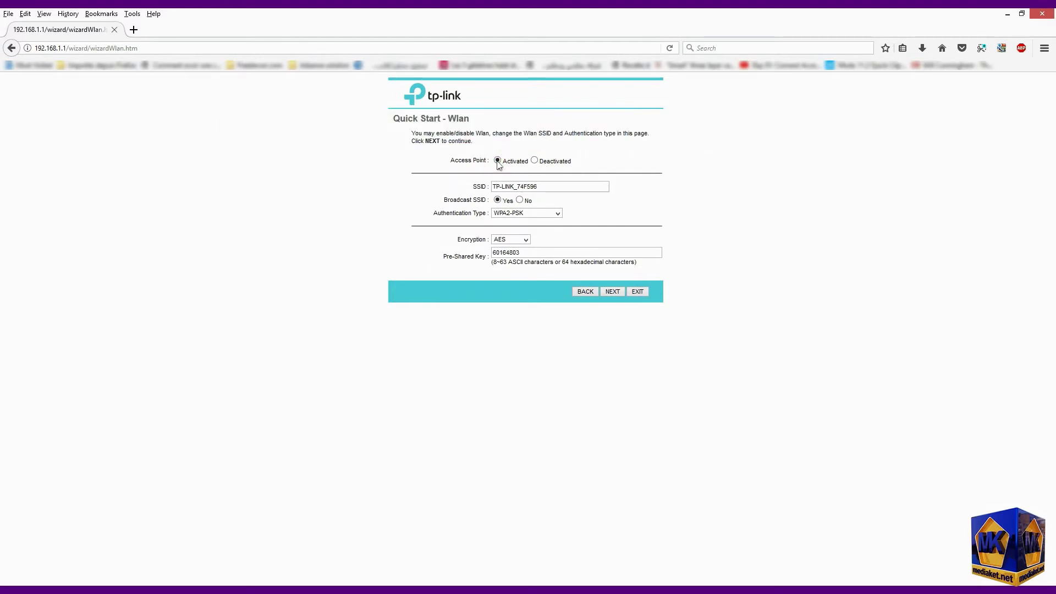
# Name the network HAISOU_WL with WPA-PSK/WPA2-PSK authentication and TKIP/AES encryption
pyautogui.tripleClick(544, 187)
pyautogui.write('HAISOU_WL')
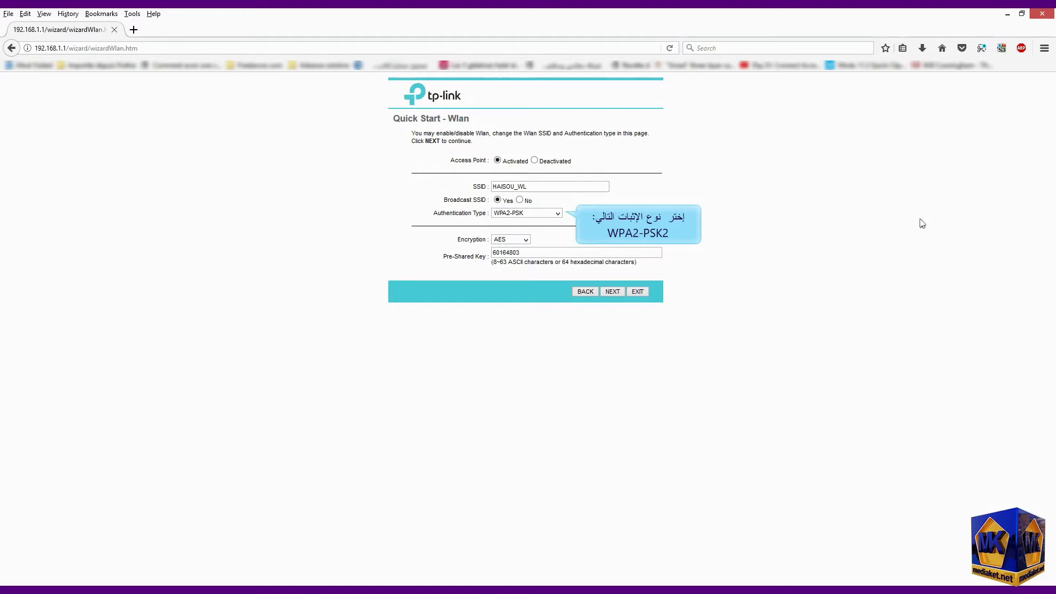
pyautogui.click(556, 213)
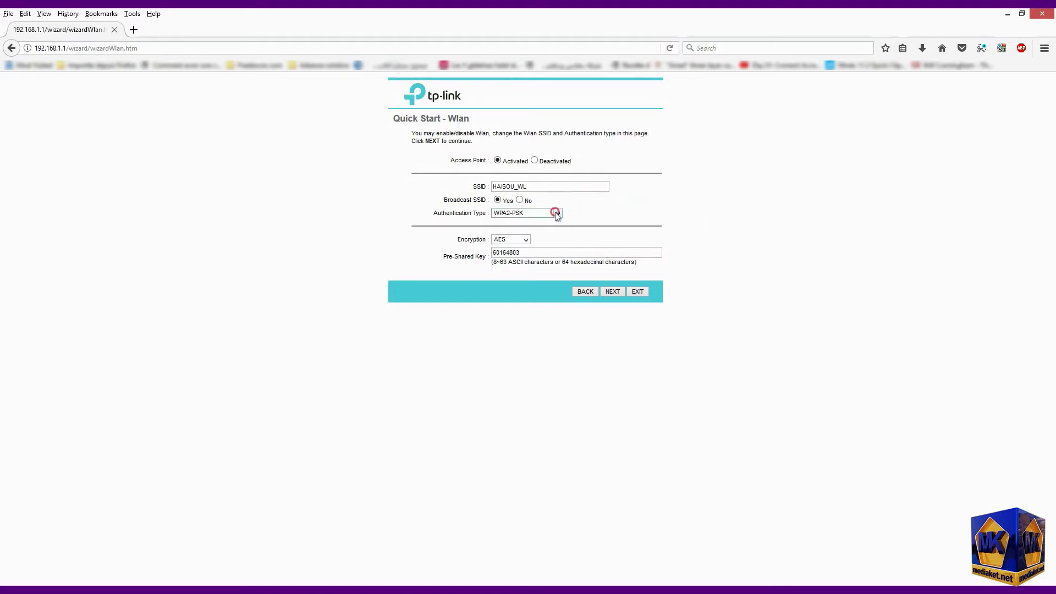
pyautogui.click(529, 291)
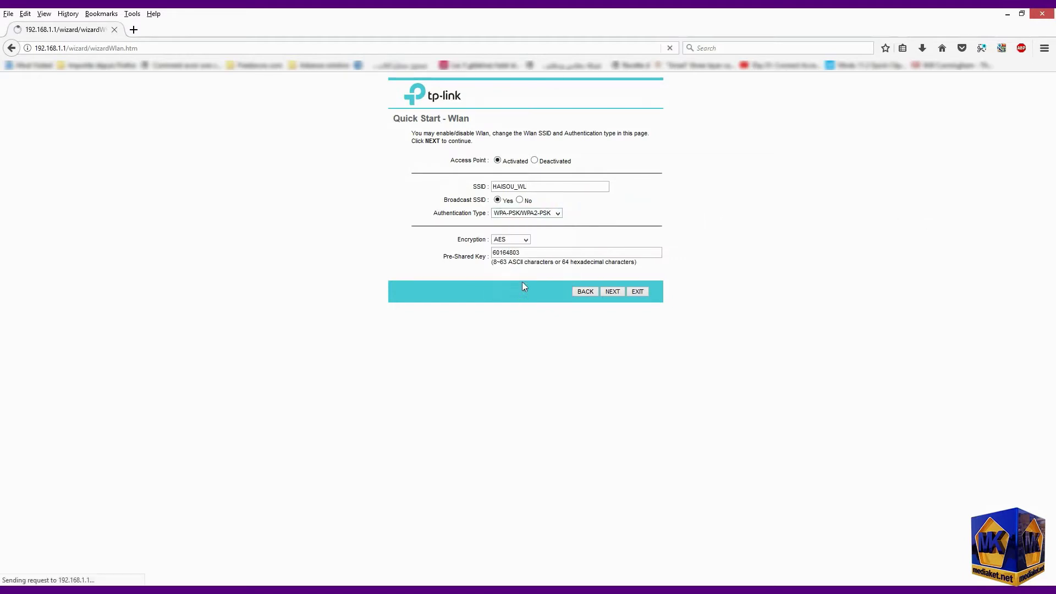
pyautogui.click(526, 239)
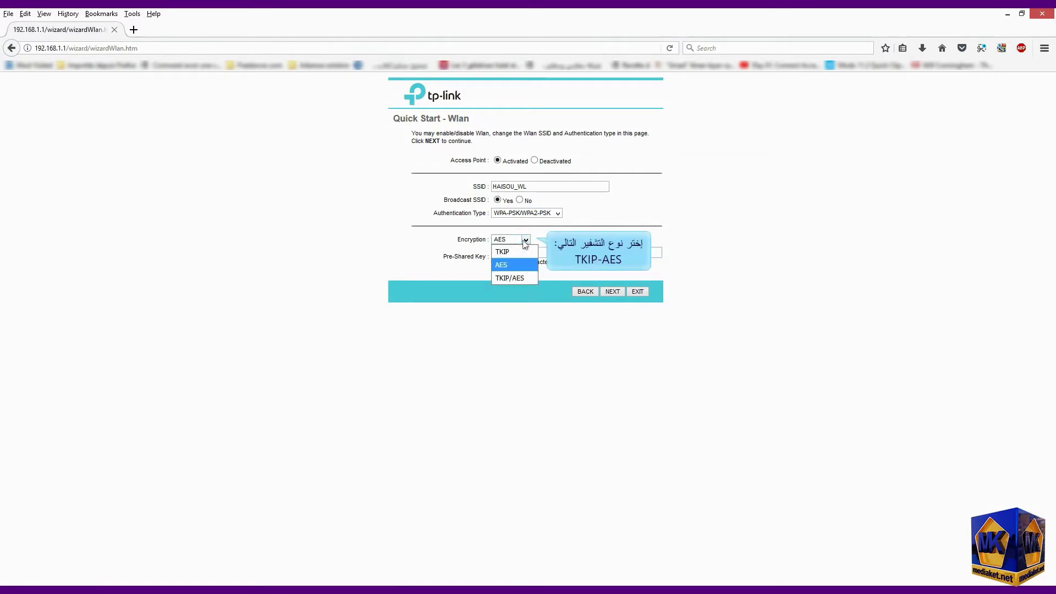
pyautogui.click(503, 278)
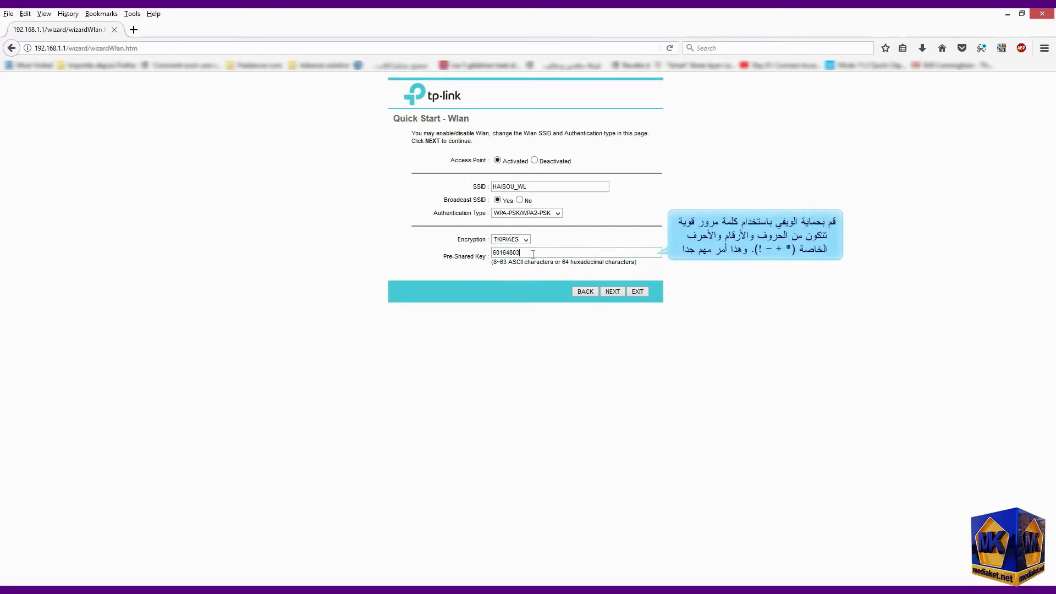
# Replace the default pre-shared key with a stronger Wi-Fi key and continue
pyautogui.press('BackSpace')
pyautogui.press('BackSpace')
pyautogui.press('BackSpace')
pyautogui.press('BackSpace')
pyautogui.press('BackSpace')
pyautogui.press('BackSpace')
pyautogui.press('BackSpace')
pyautogui.press('BackSpace')
pyautogui.hotkey('ctrl', 'a')
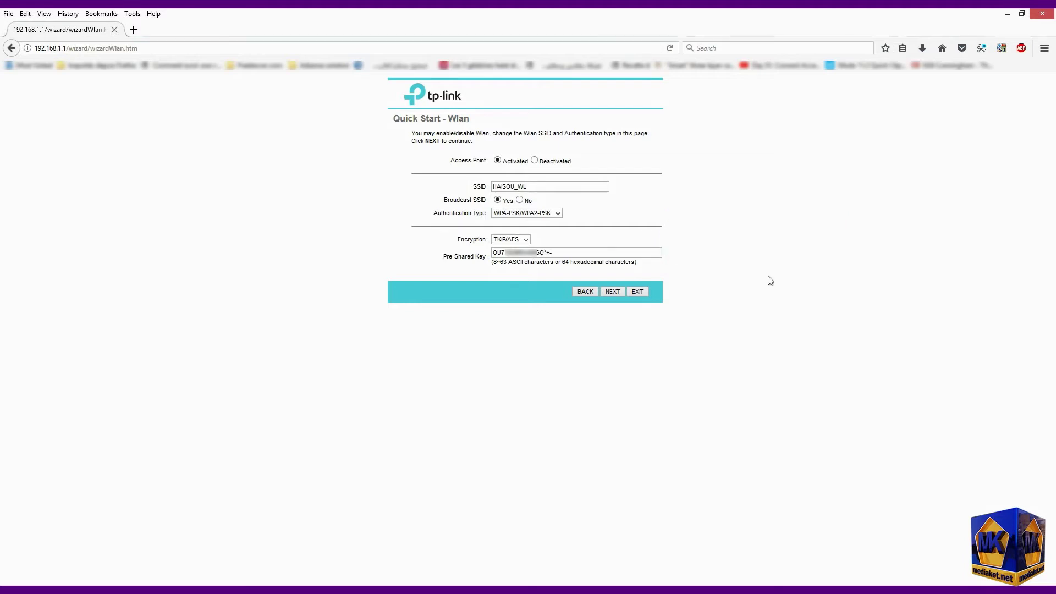
pyautogui.click(615, 292)
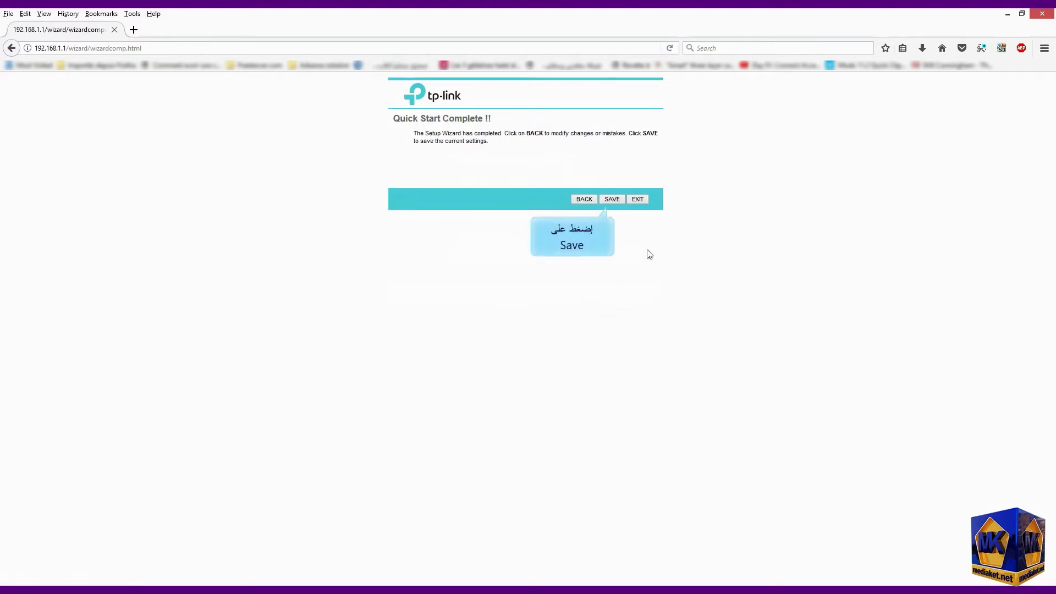
# Save the Quick Start setup, then save the Interface Setup > Wireless settings for HAISOU_WL
pyautogui.click(615, 200)
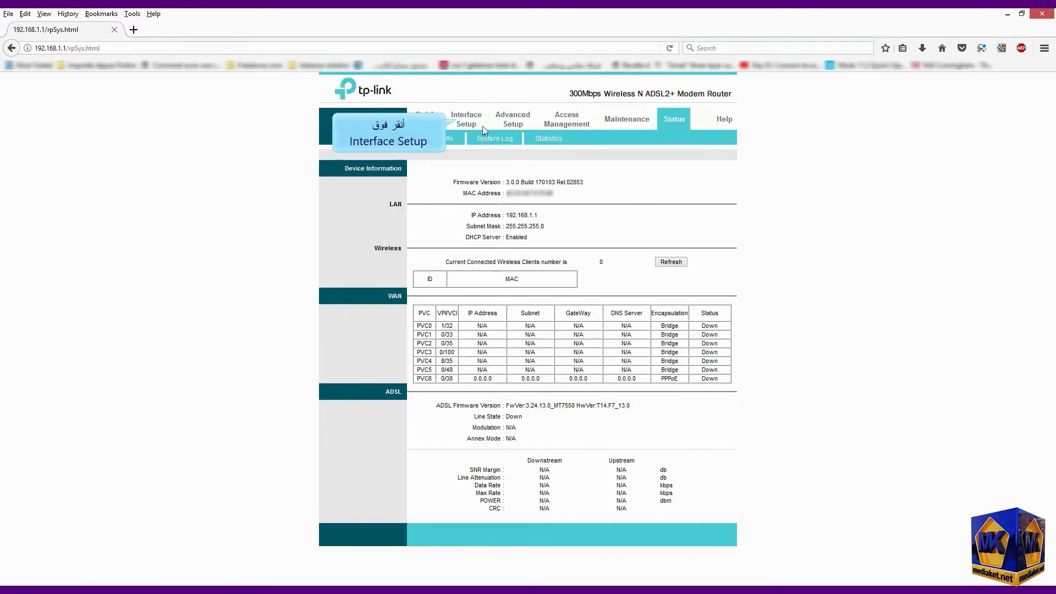
pyautogui.click(463, 120)
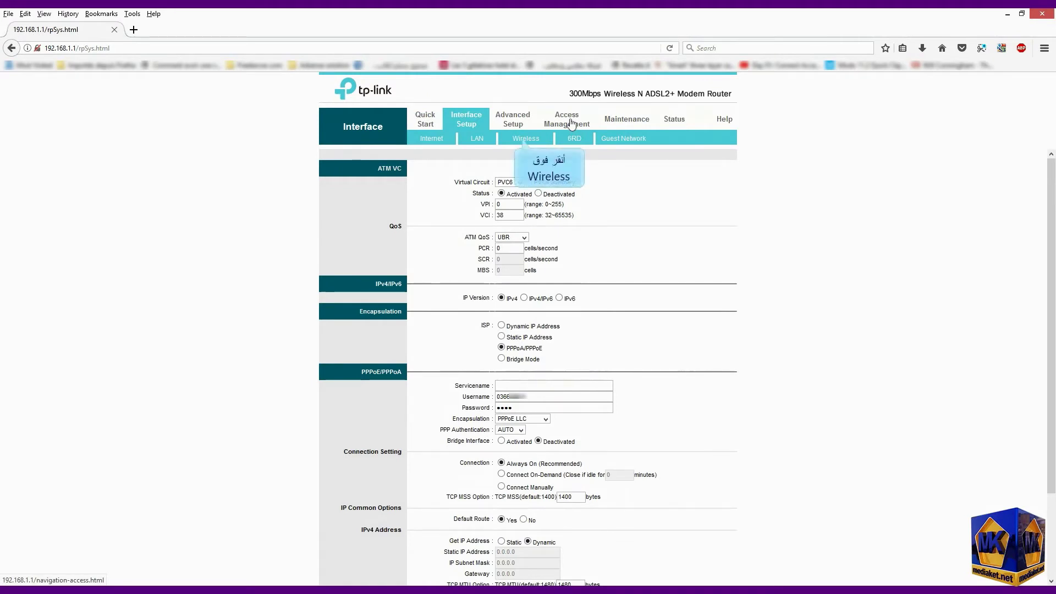
pyautogui.click(520, 140)
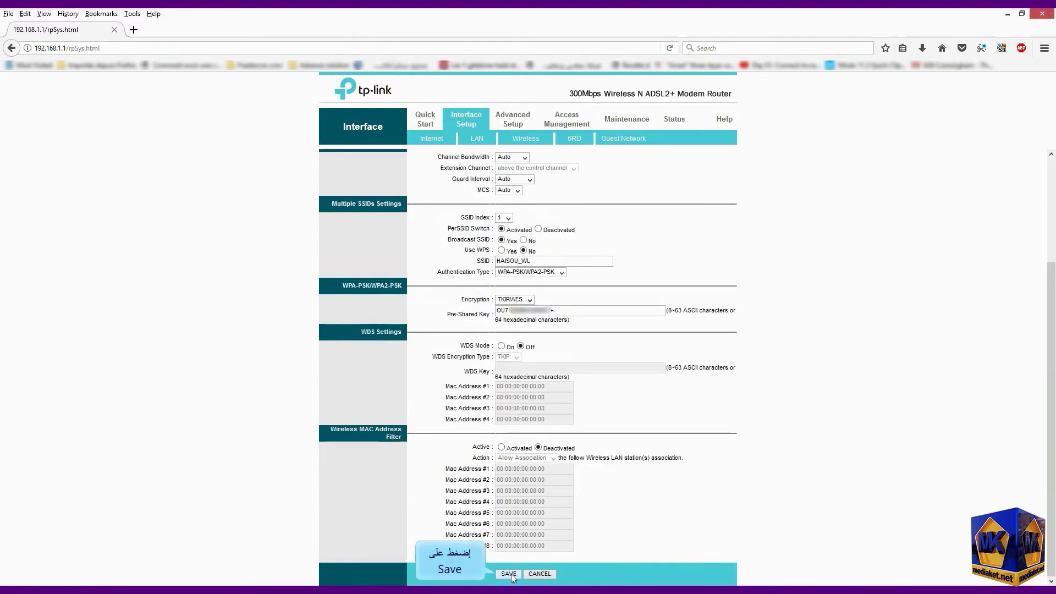
pyautogui.click(508, 574)
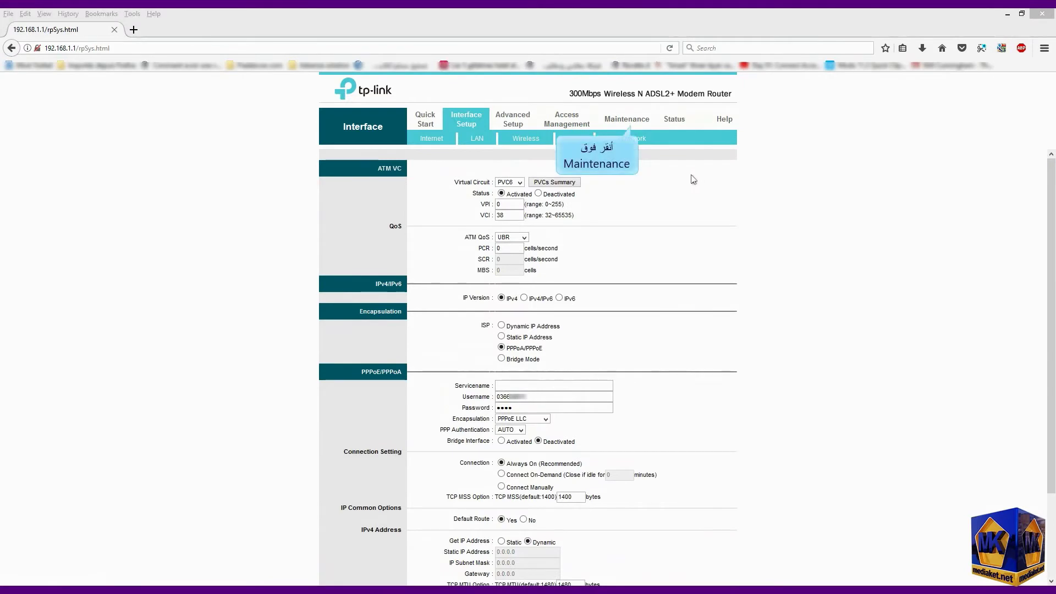
# Enter a new admin password and its confirmation in Maintenance > Administration and save
pyautogui.click(630, 124)
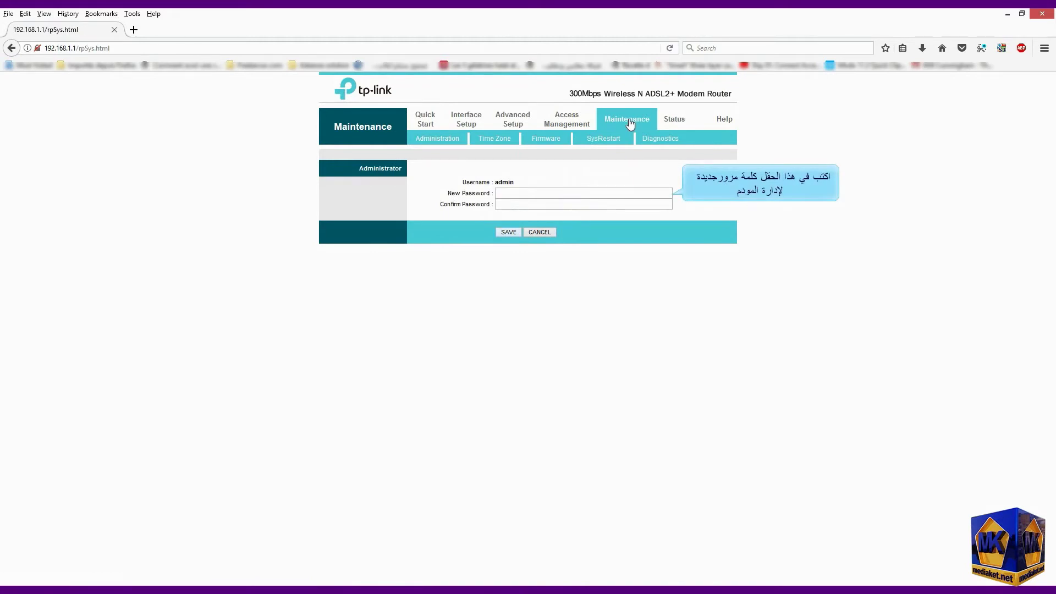
pyautogui.click(544, 194)
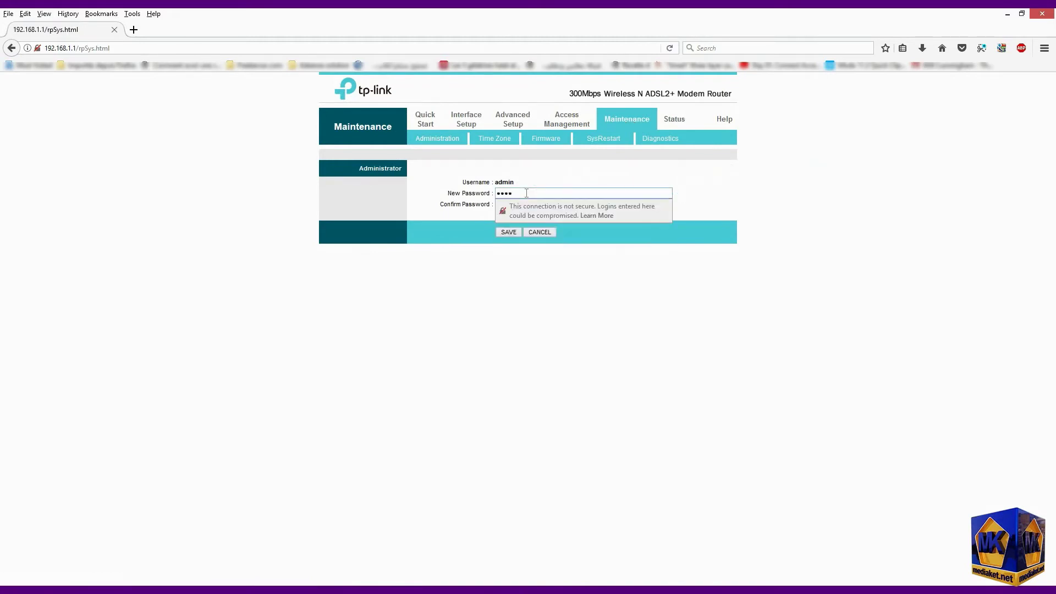
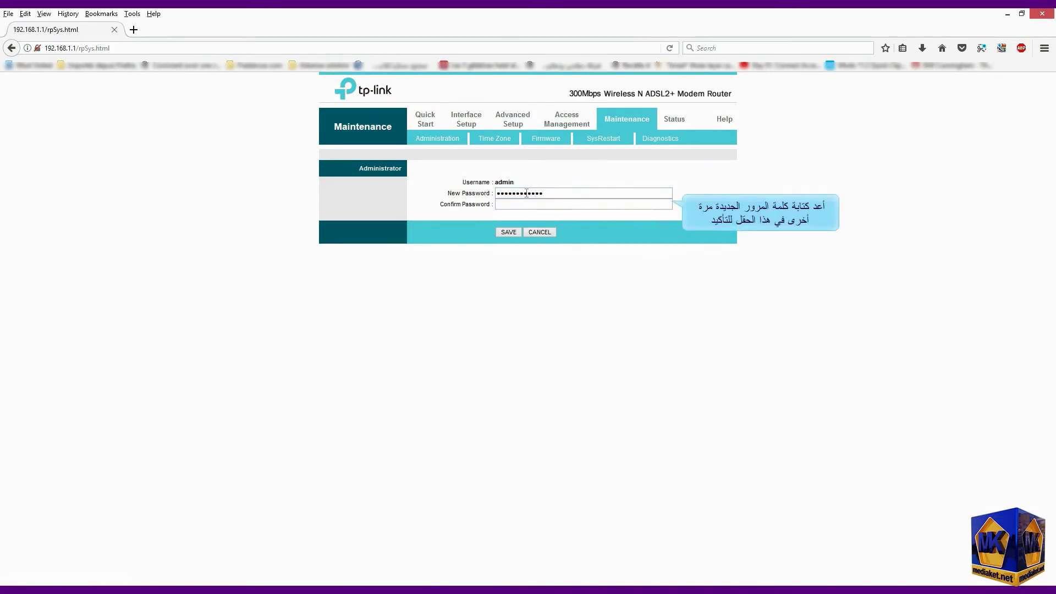
pyautogui.click(538, 207)
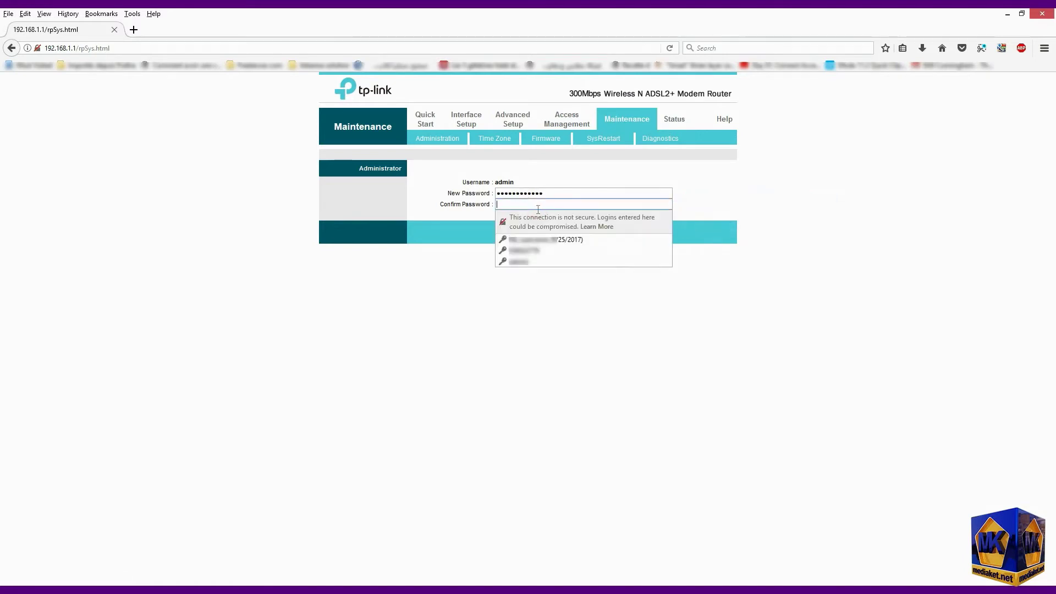
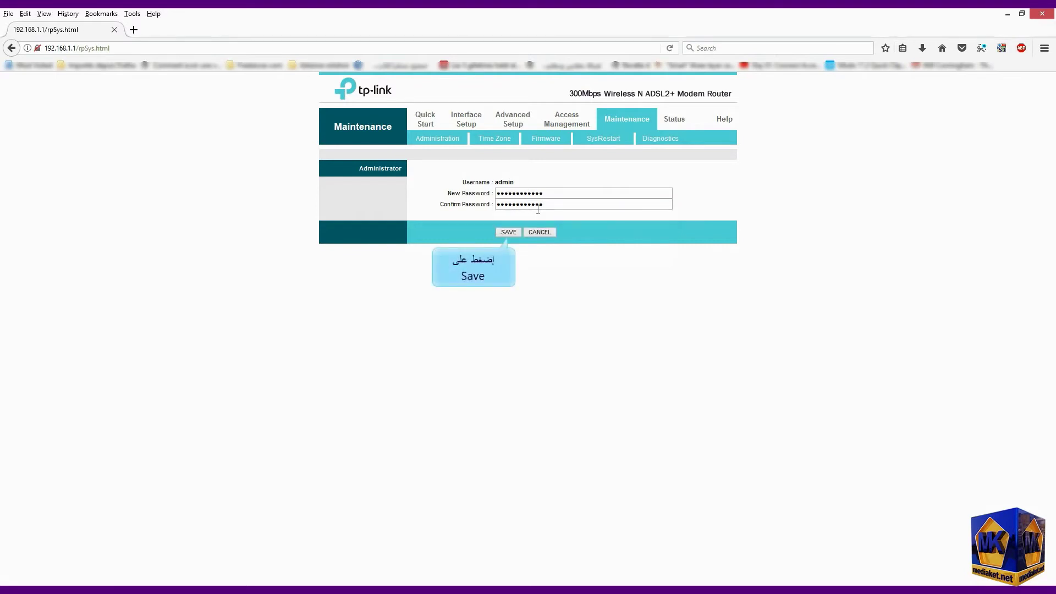
pyautogui.click(512, 233)
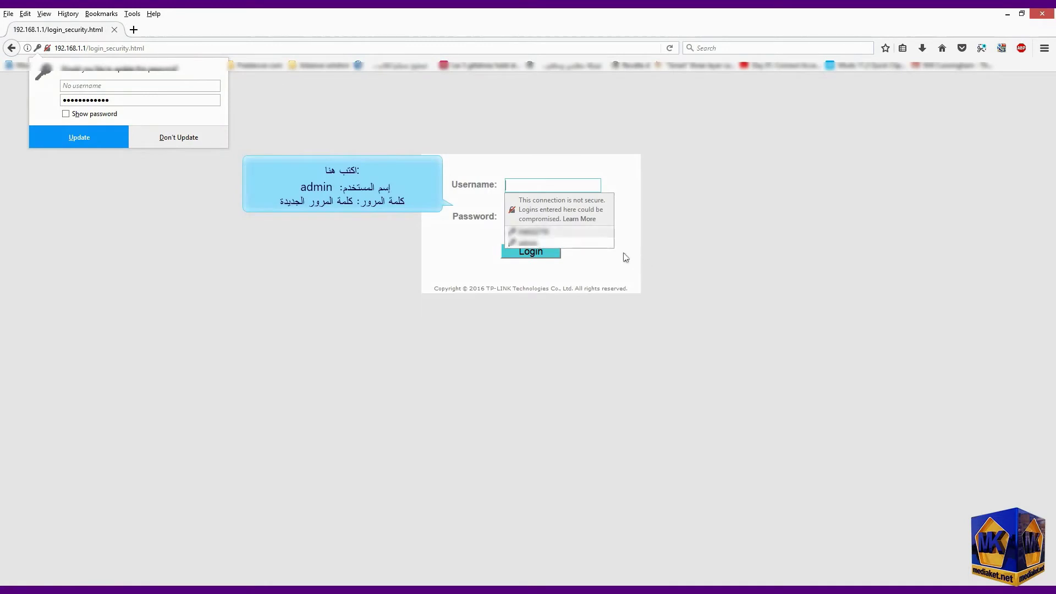
# Log back in as admin using the new password
pyautogui.click(558, 185)
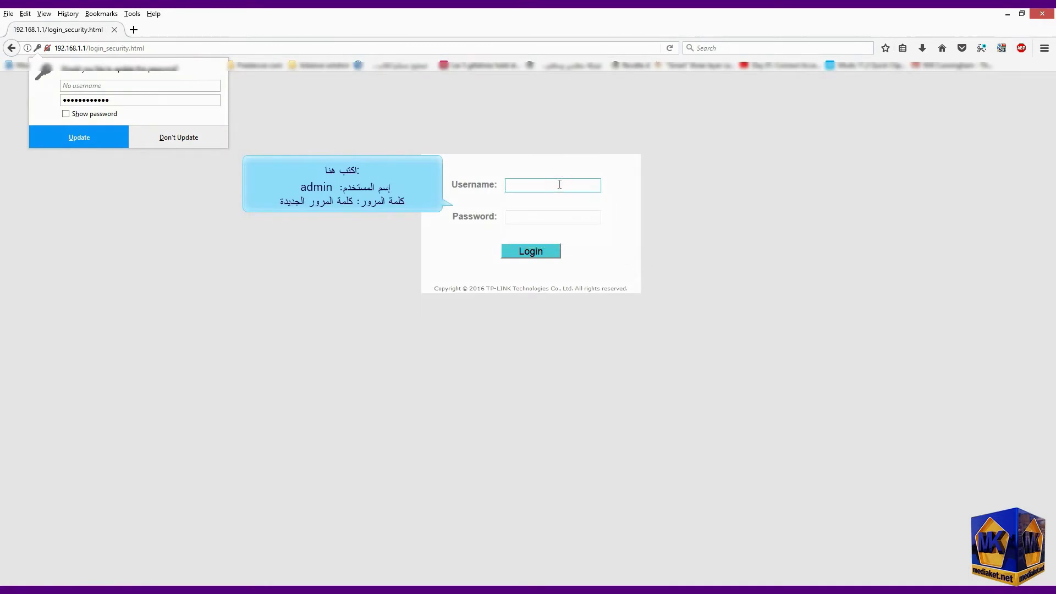
pyautogui.write('admin')
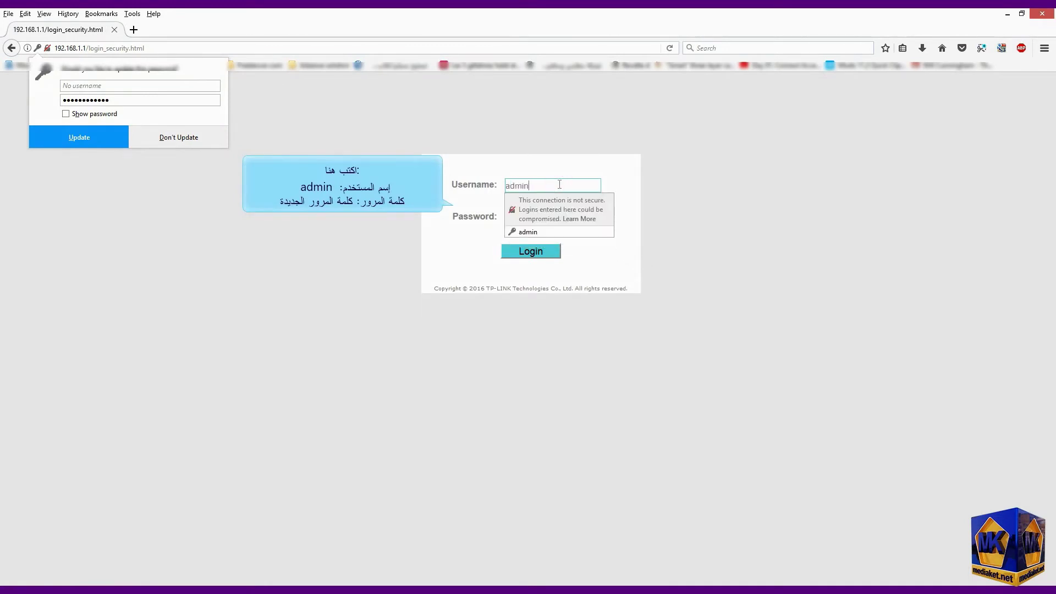
pyautogui.click(610, 217)
pyautogui.click(550, 216)
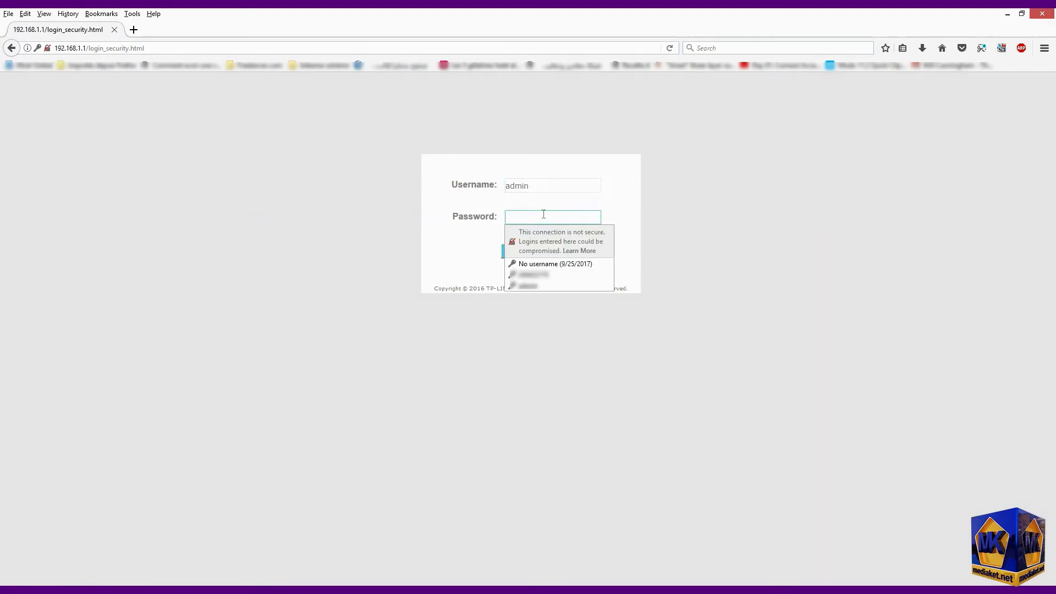
pyautogui.write('•••••••••••')
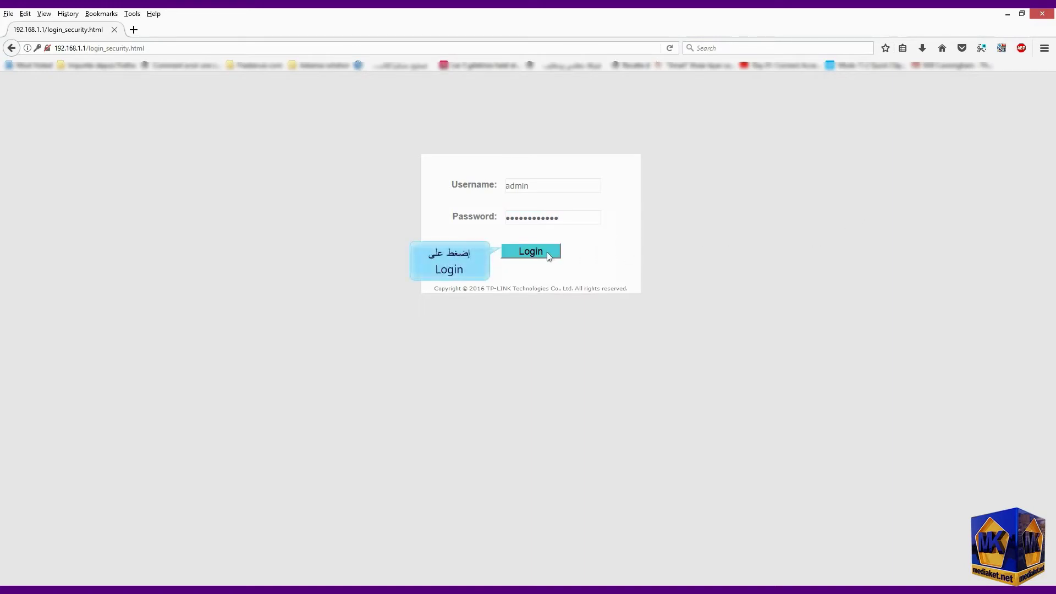
pyautogui.click(541, 253)
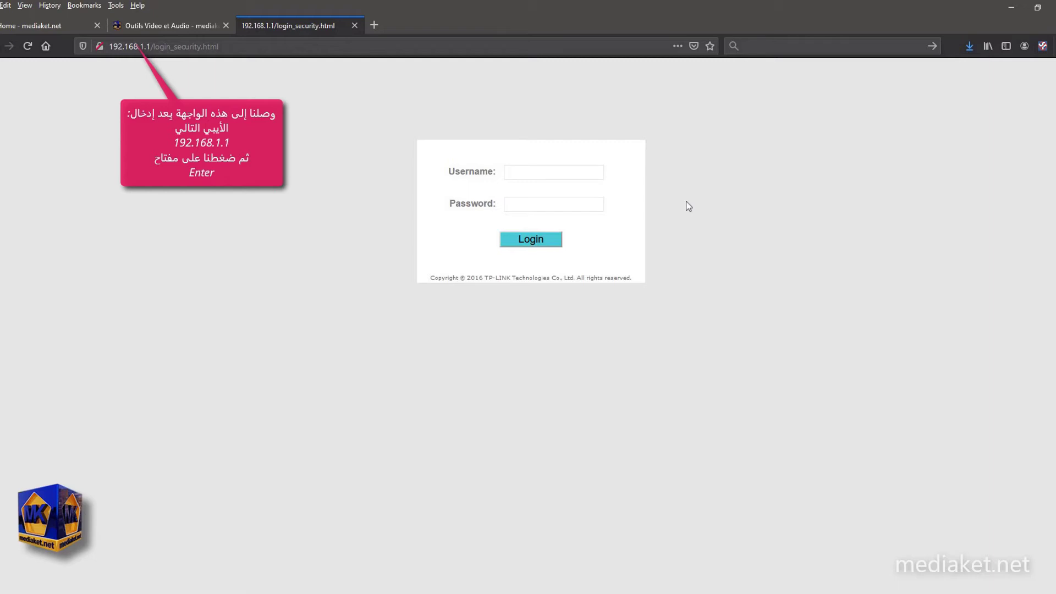
# Sign in as admin with the router password to reach the Status page
pyautogui.write('admin')
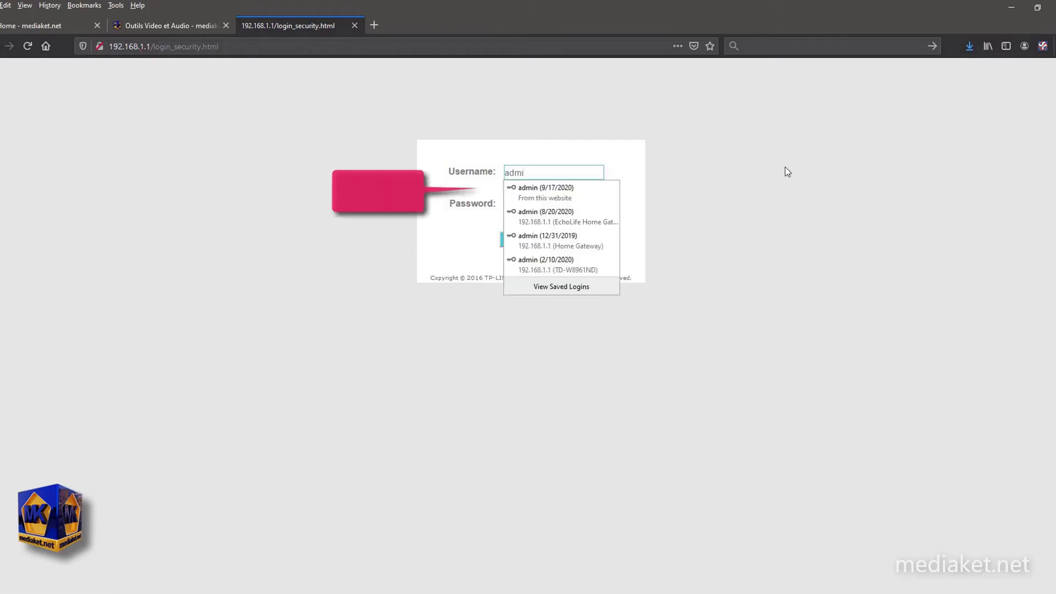
pyautogui.press('Escape')
pyautogui.press('Tab')
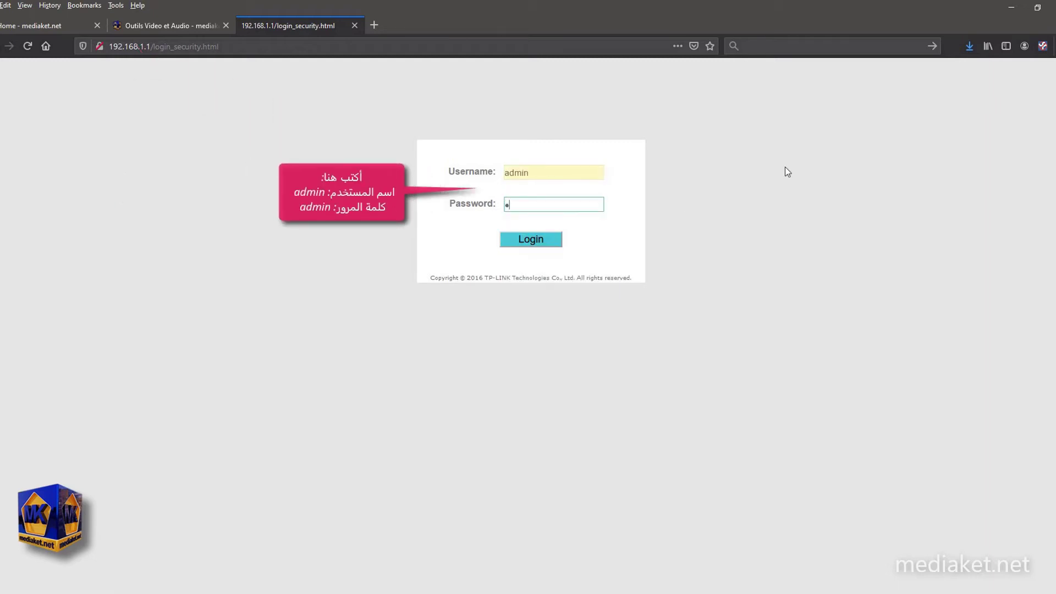
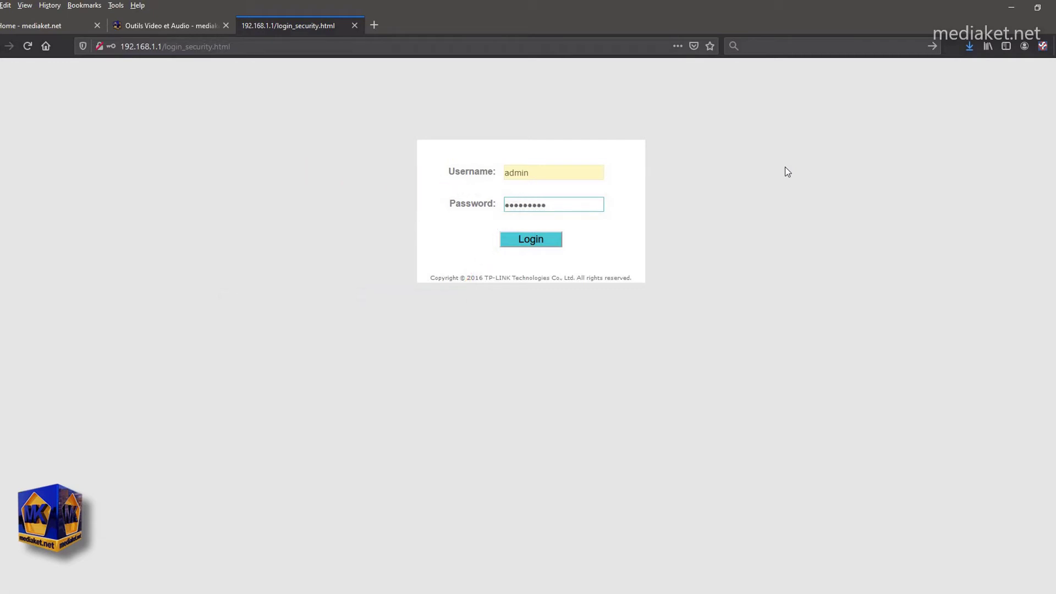
pyautogui.click(536, 242)
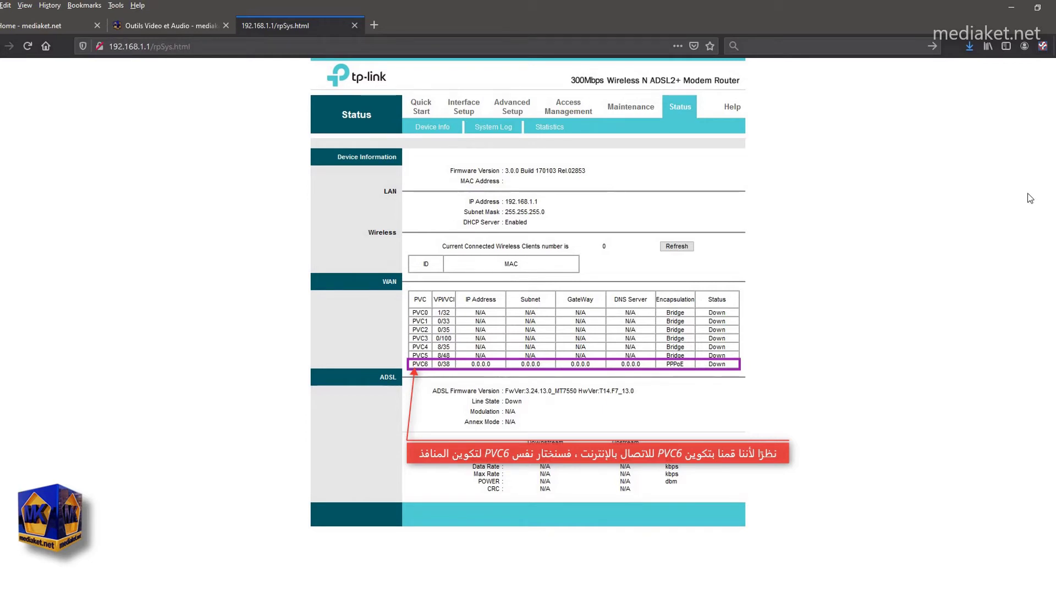
# Select virtual circuit PVC6 in Advanced Setup > NAT and go to Virtual Server
pyautogui.click(567, 114)
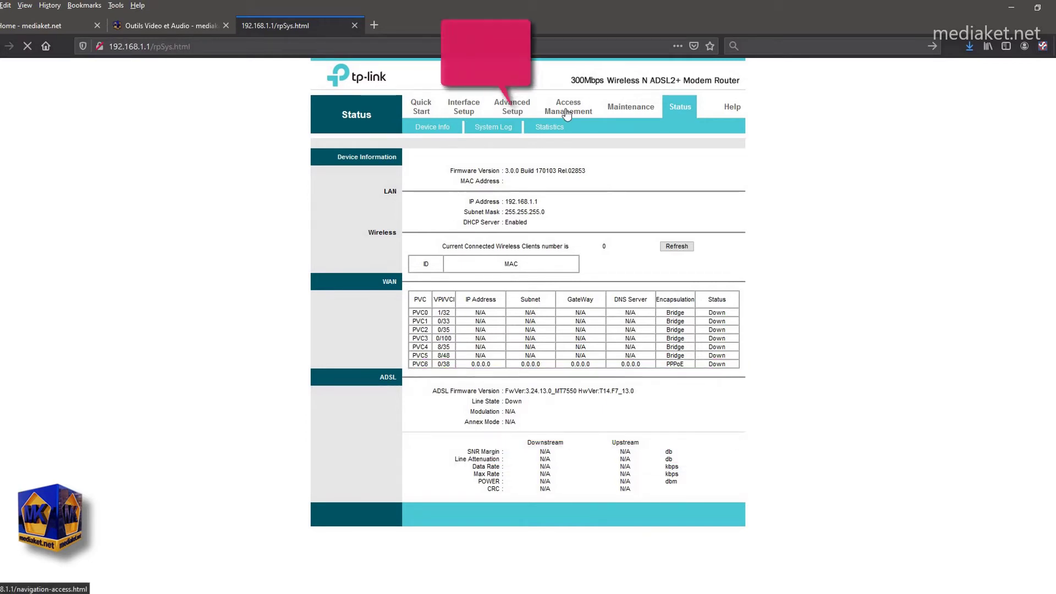
pyautogui.click(514, 114)
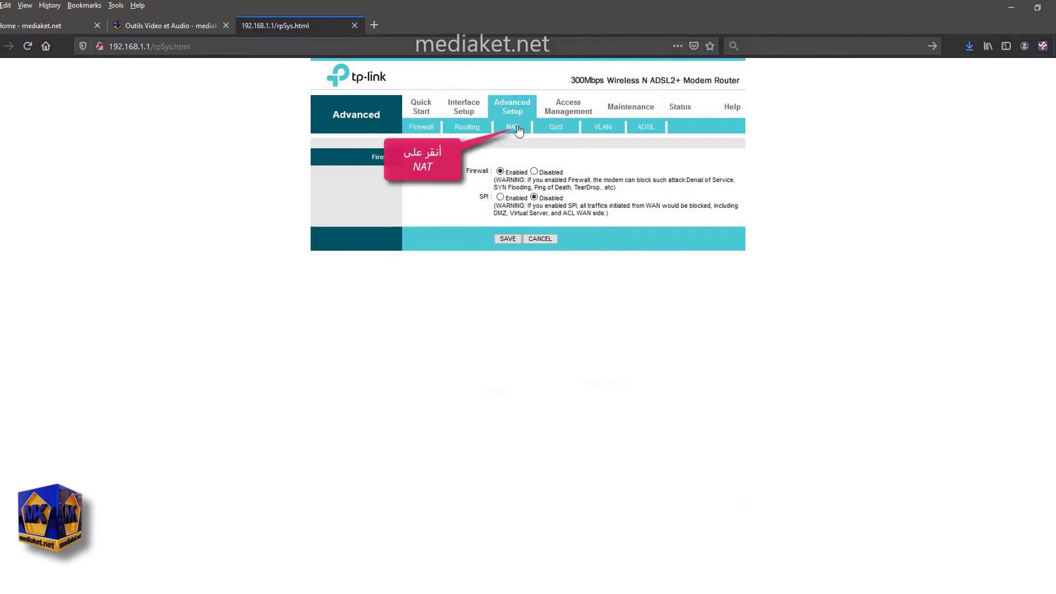
pyautogui.click(514, 128)
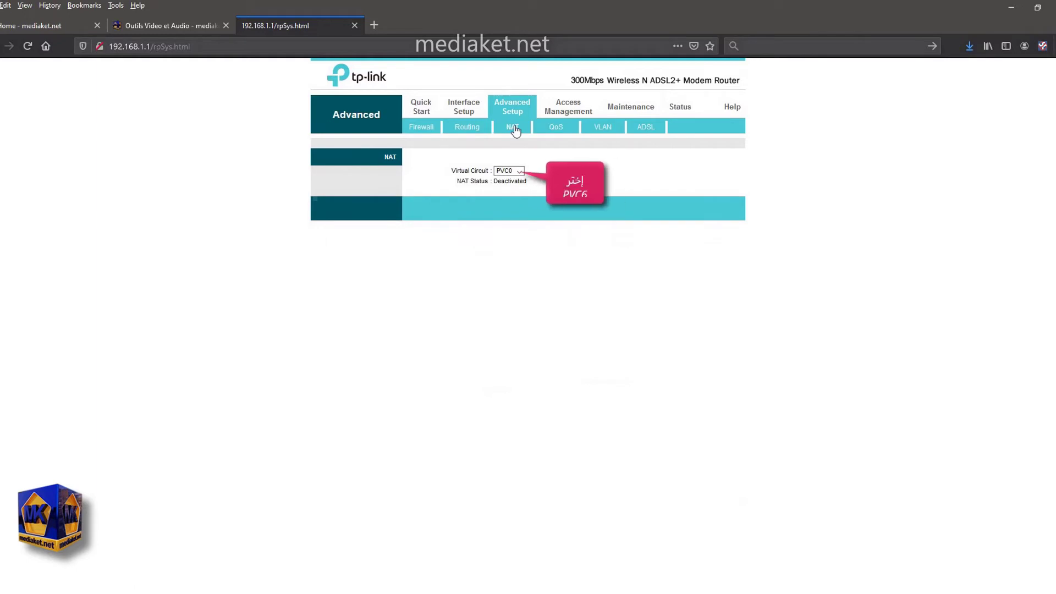
pyautogui.click(519, 171)
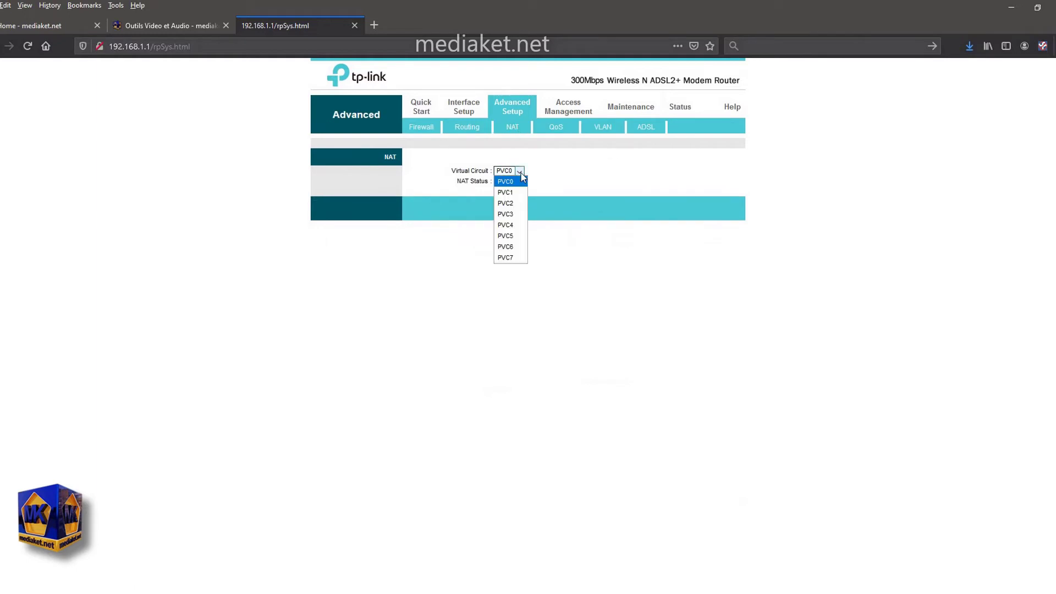
pyautogui.click(514, 249)
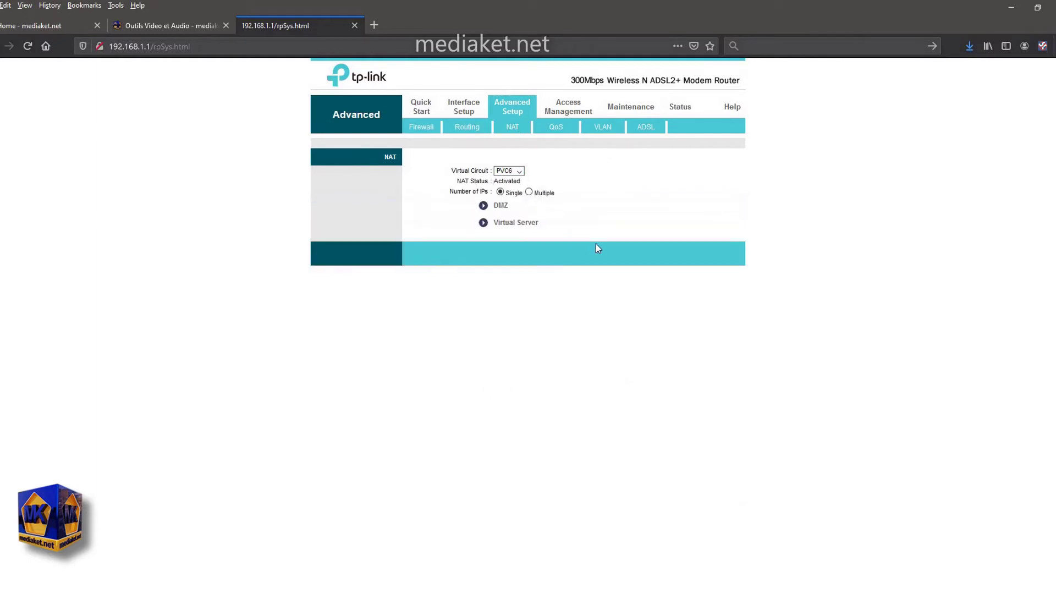
pyautogui.click(515, 223)
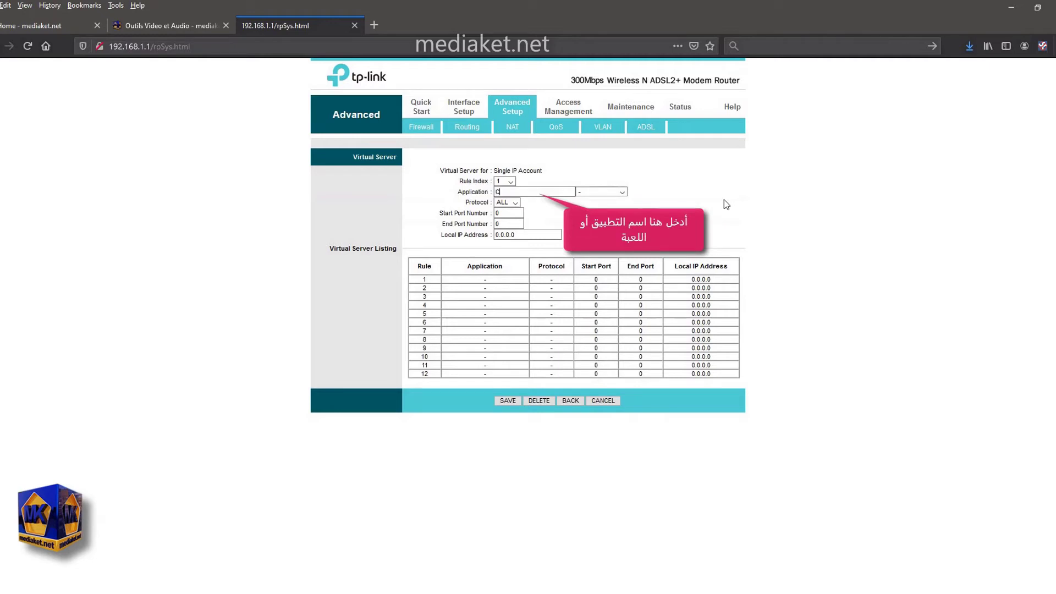
# Set rule 1's application to Call of duty 4 with protocol ALL
pyautogui.write('Ca')
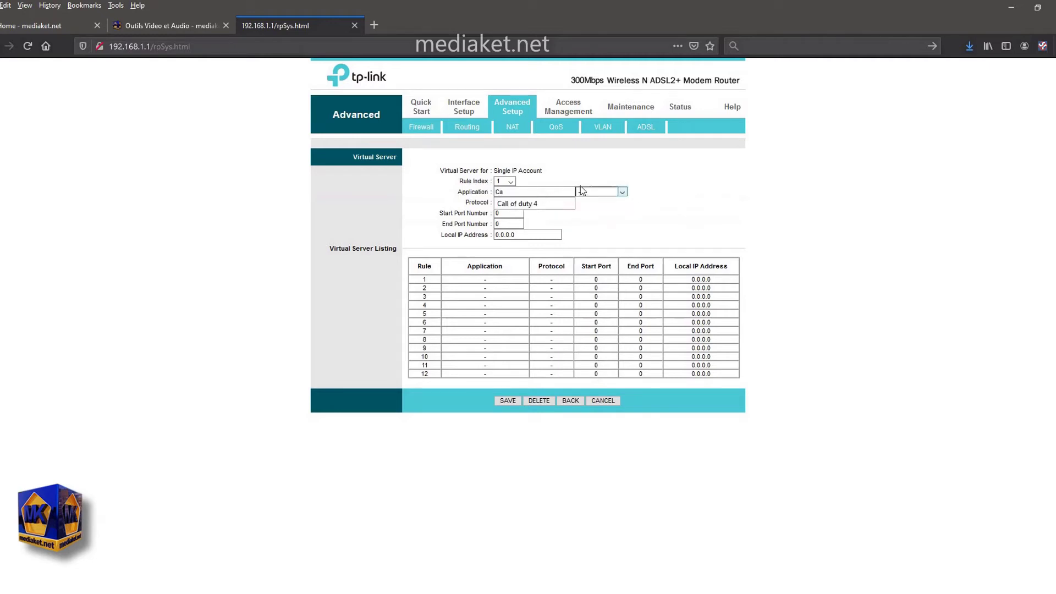
pyautogui.click(543, 204)
pyautogui.click(515, 202)
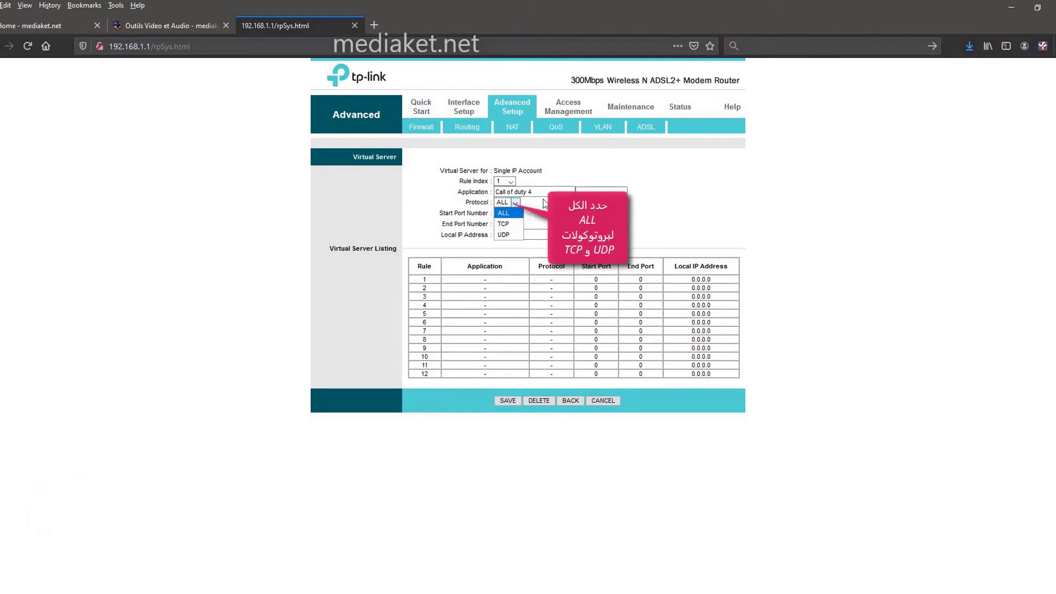
pyautogui.click(508, 212)
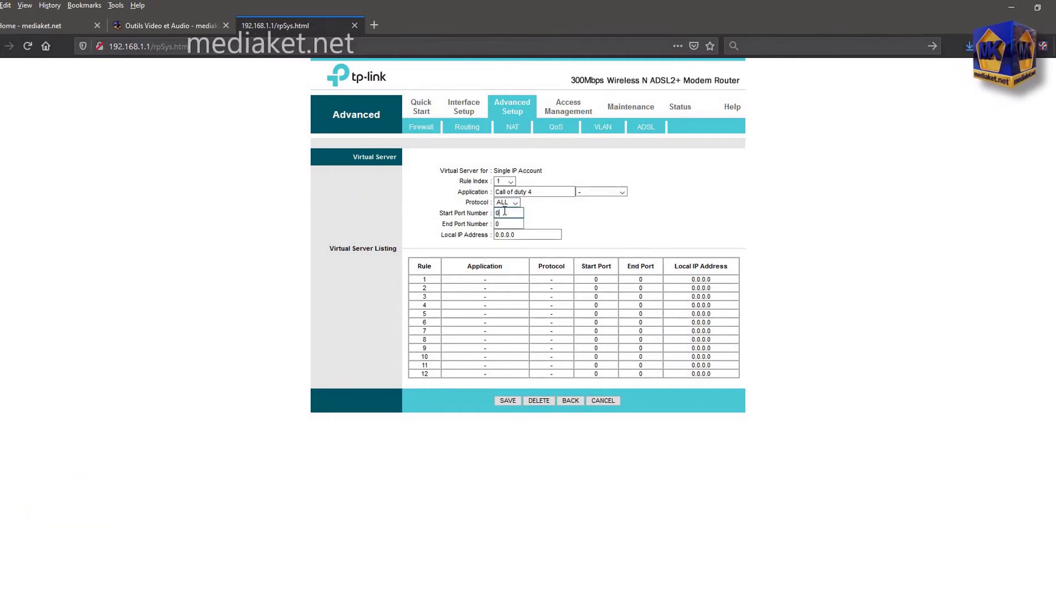
# Set rule 1's ports to 28960–28960 and local IP to 192.168.1.2
pyautogui.write('28')
pyautogui.write('96')
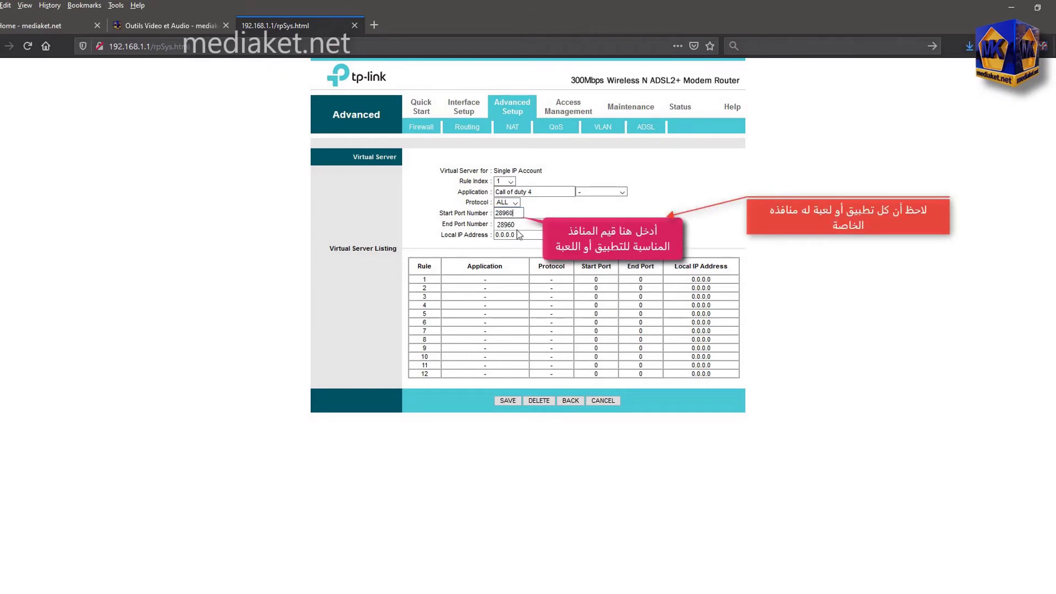
pyautogui.press('Tab')
pyautogui.write('2')
pyautogui.press('Tab')
pyautogui.write('289600')
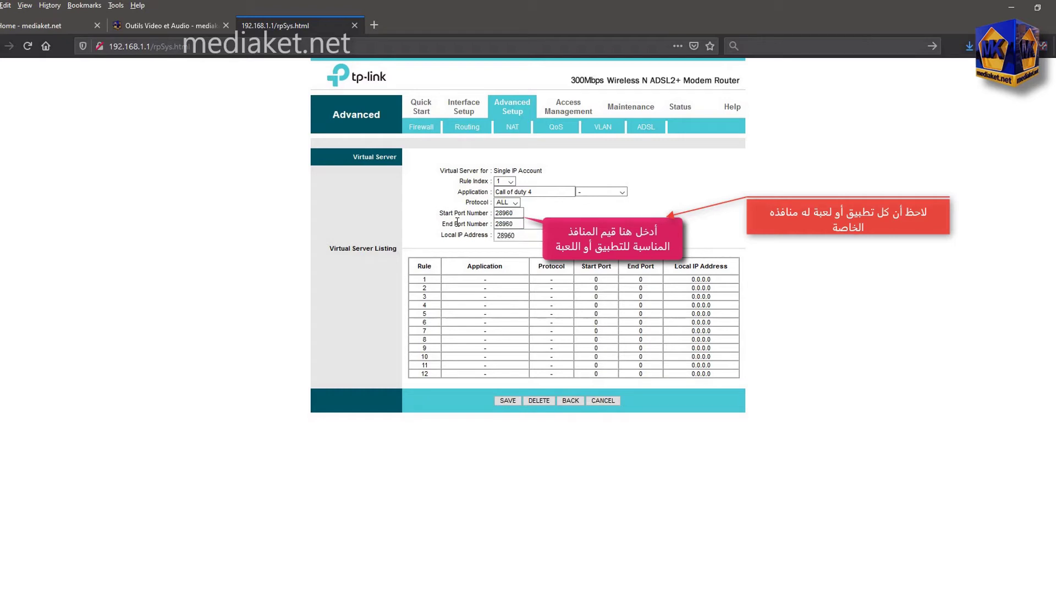
pyautogui.click(526, 235)
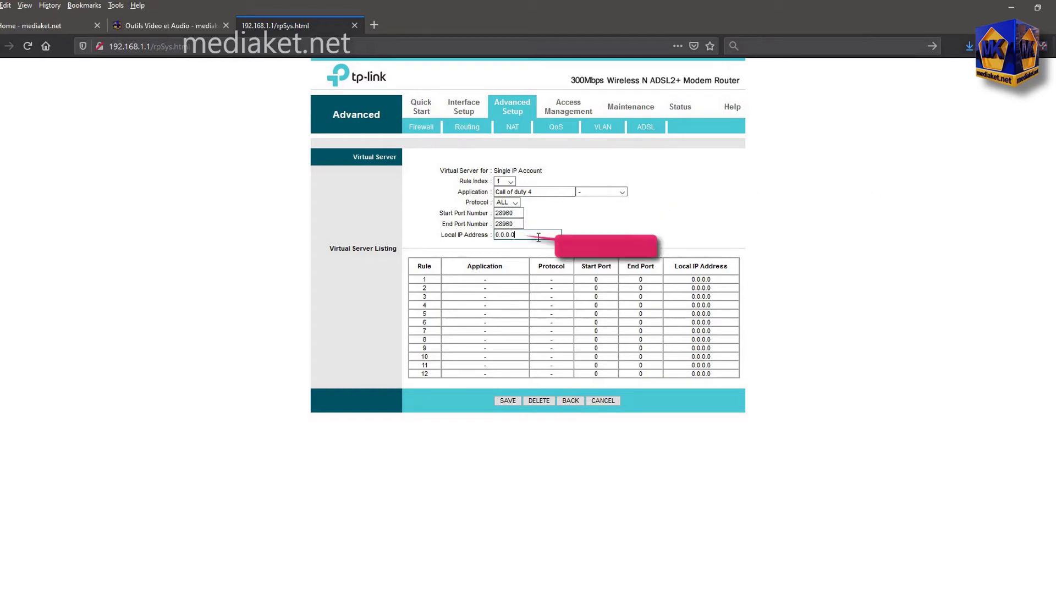
pyautogui.moveTo(526, 236); pyautogui.dragTo(470, 241)
pyautogui.write('192')
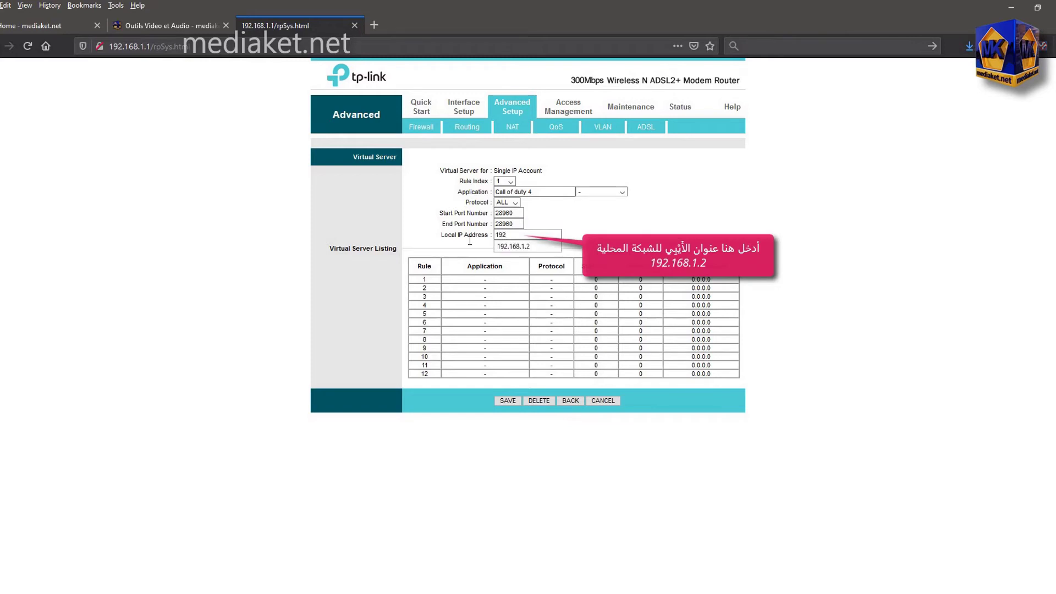
pyautogui.write('.168.1.2')
pyautogui.click(513, 247)
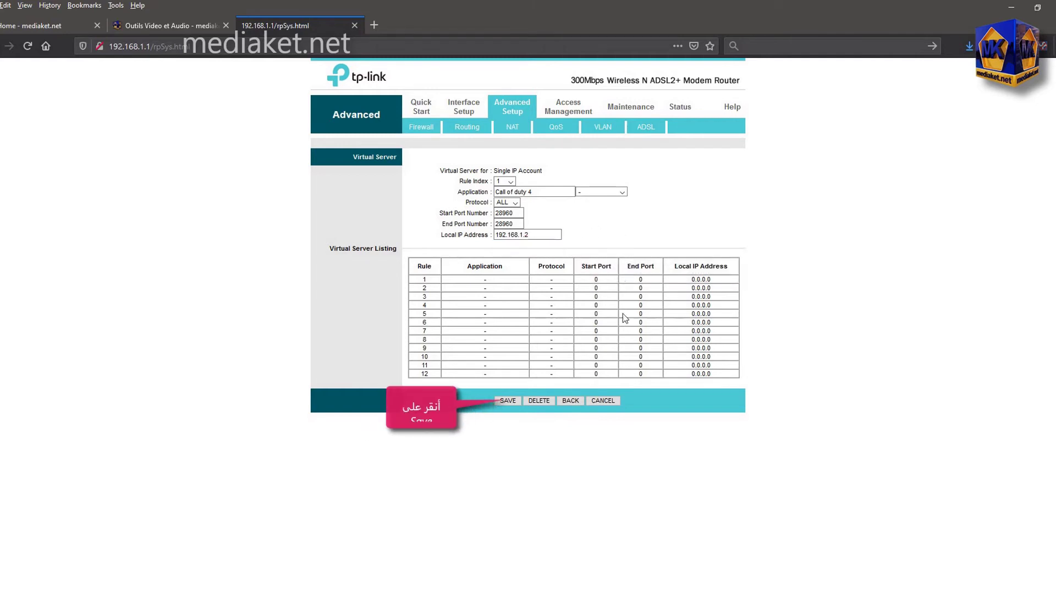
# Save rule 1, then start rule 2 with application name Emule
pyautogui.click(506, 402)
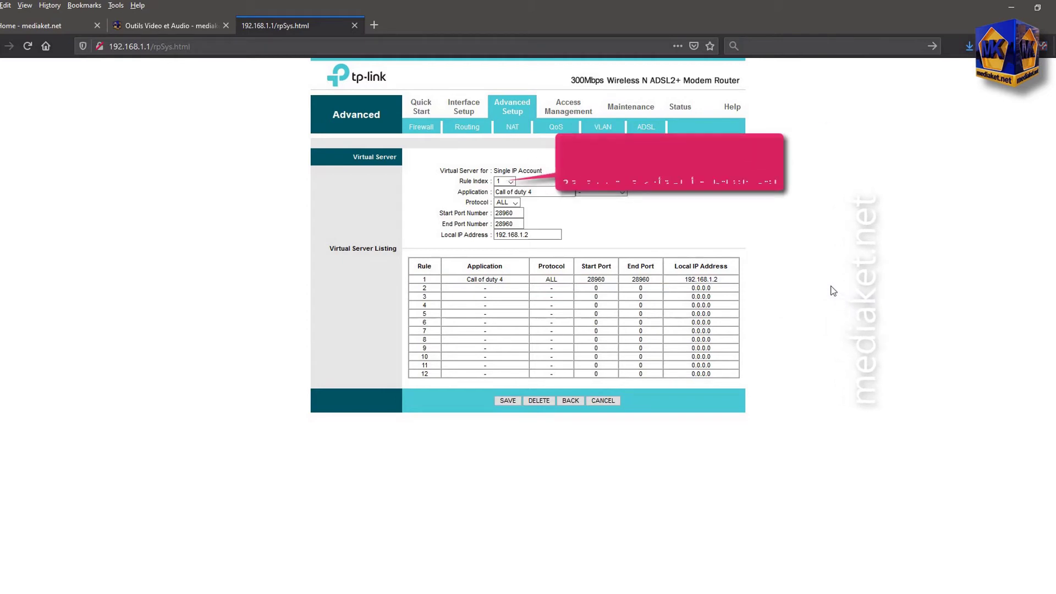
pyautogui.click(511, 182)
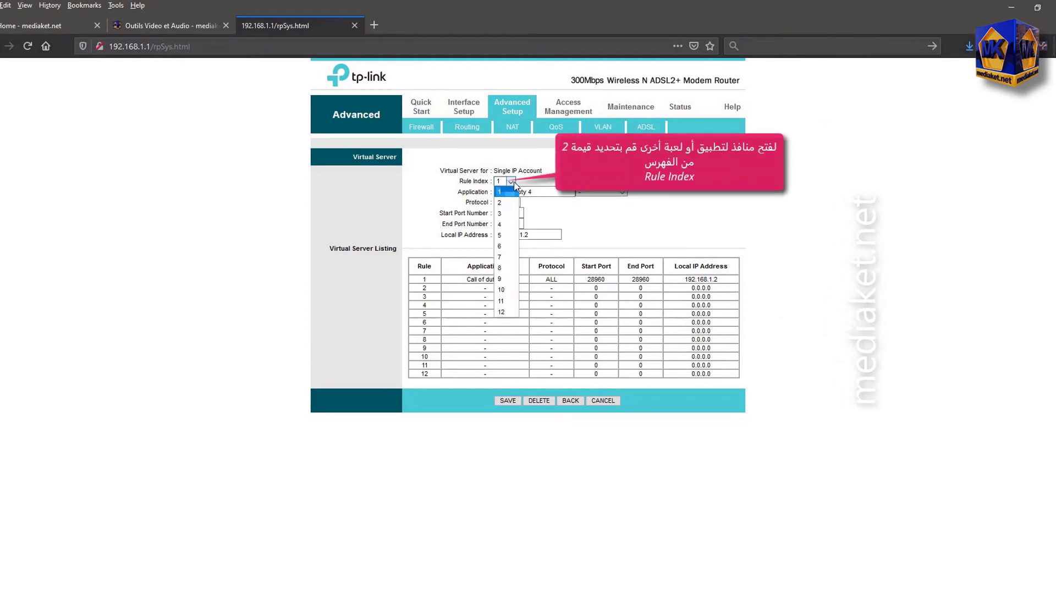
pyautogui.click(503, 197)
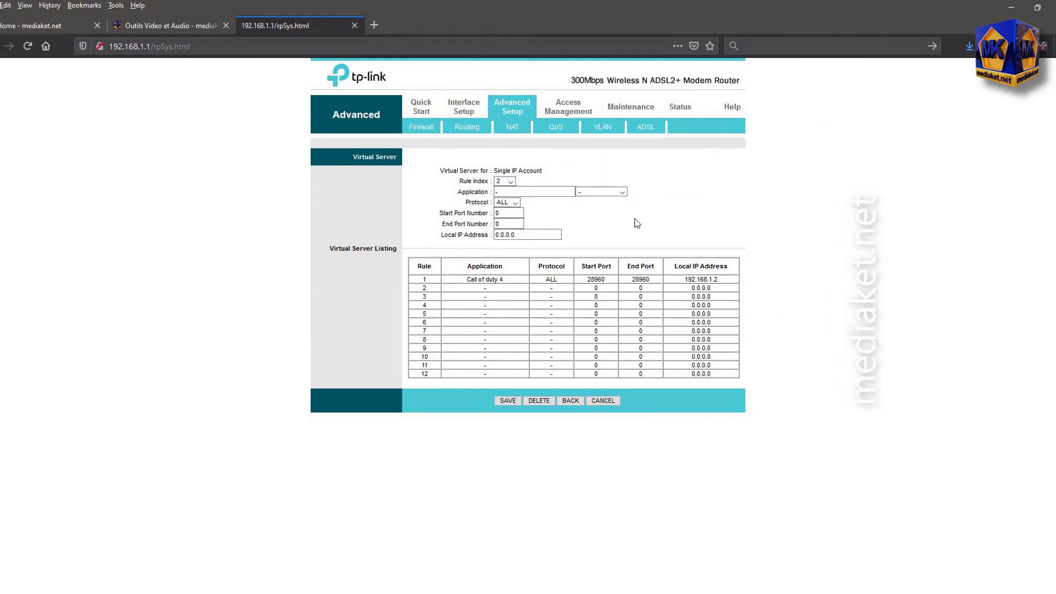
pyautogui.press('Tab')
pyautogui.write('E')
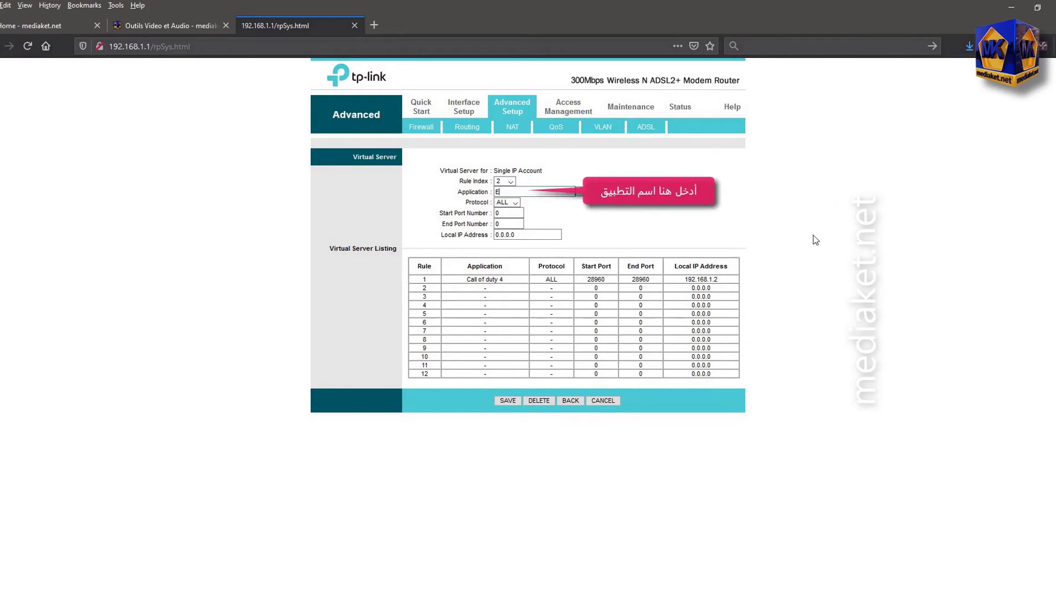
pyautogui.write('mule')
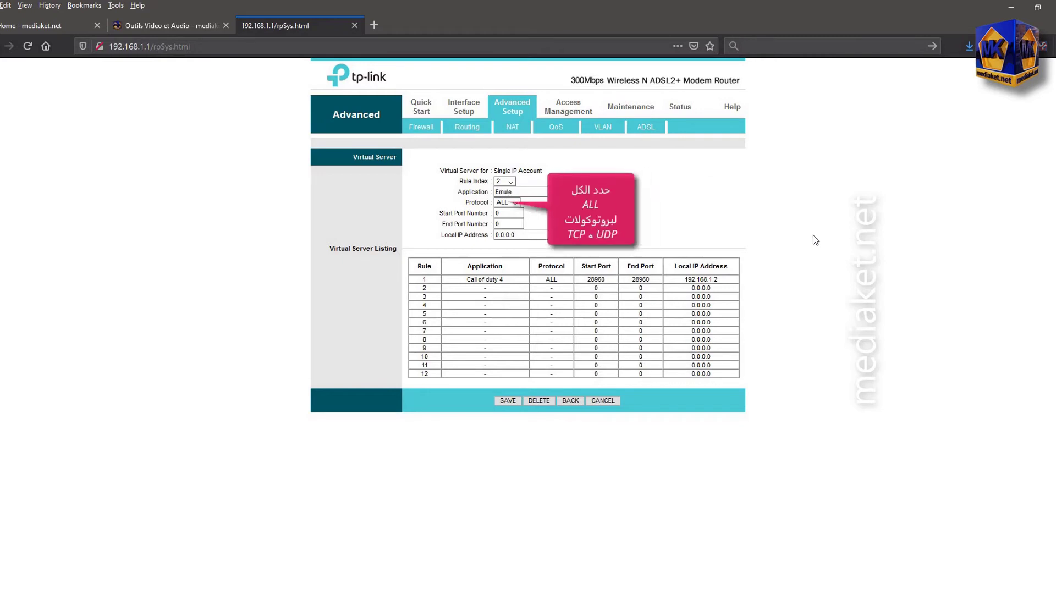
# Set rule 2's ports to 6700–6700 and local IP to 192.168.1.2, and save
pyautogui.doubleClick(510, 214)
pyautogui.write('6')
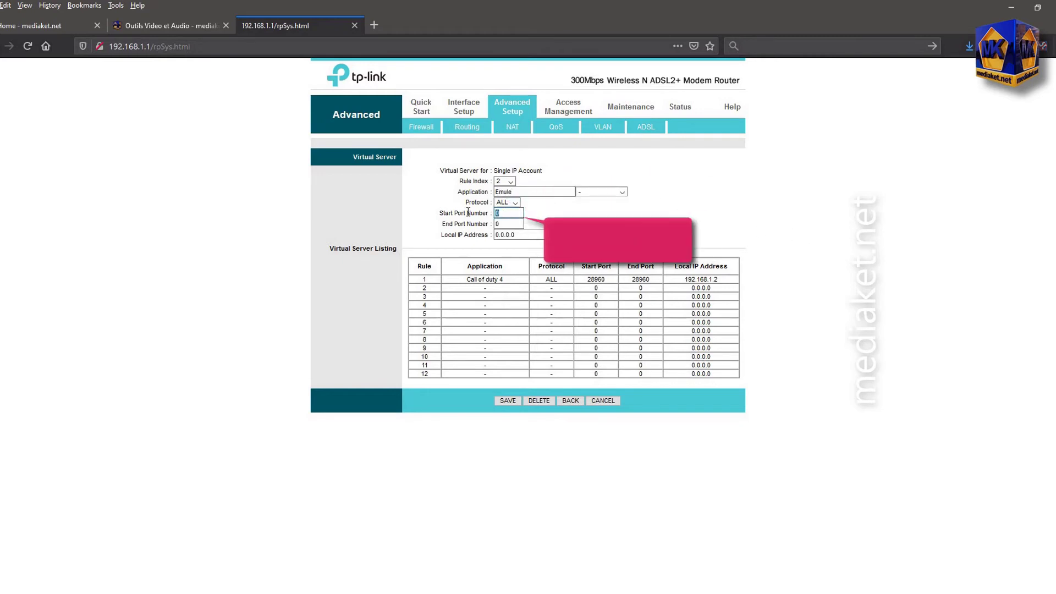
pyautogui.write('700')
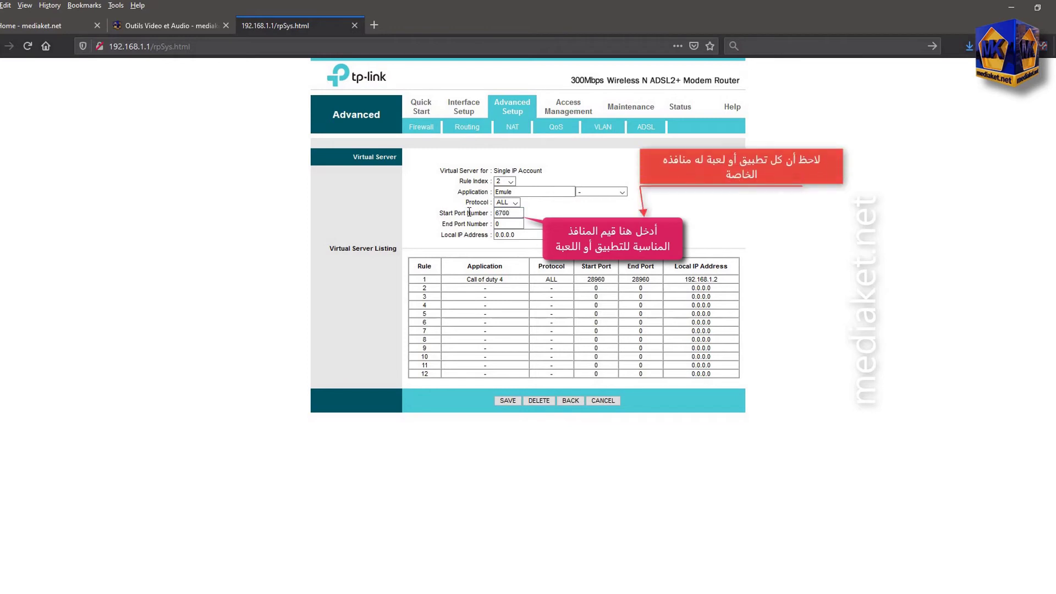
pyautogui.doubleClick(508, 224)
pyautogui.write('6700')
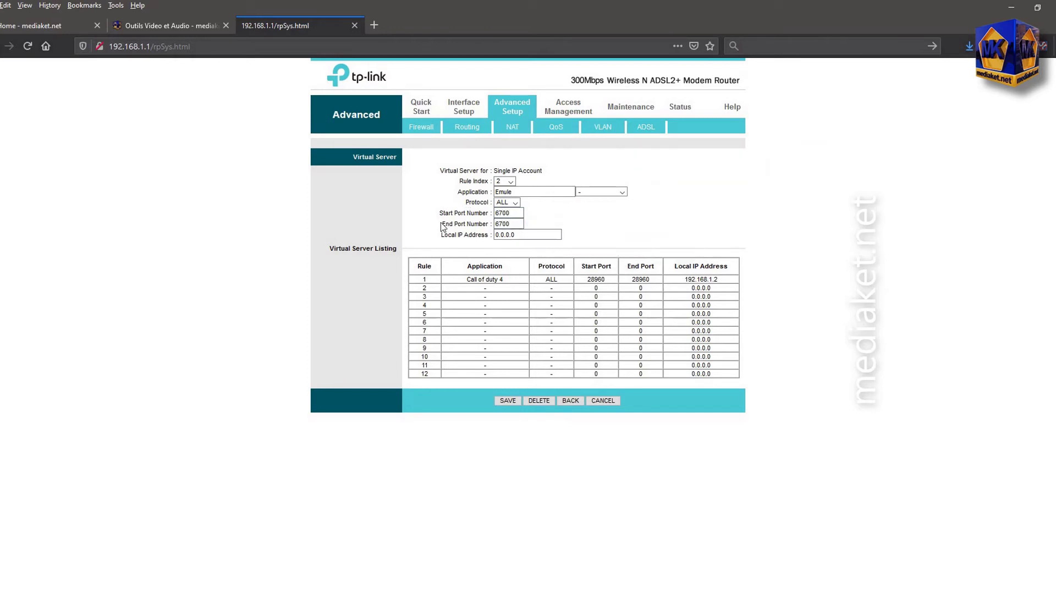
pyautogui.press('Tab')
pyautogui.write('1')
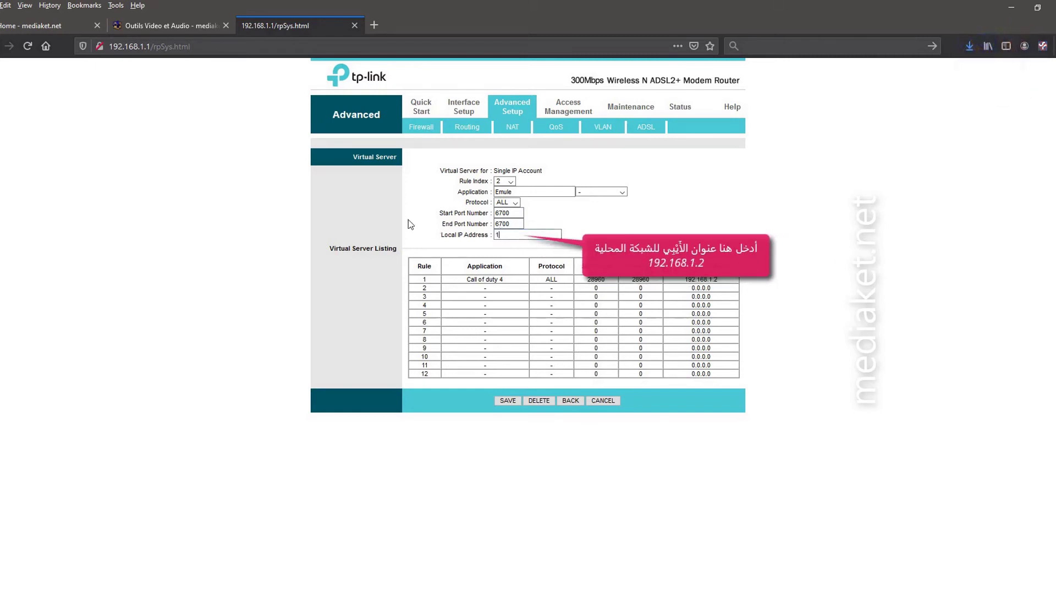
pyautogui.write('92.1')
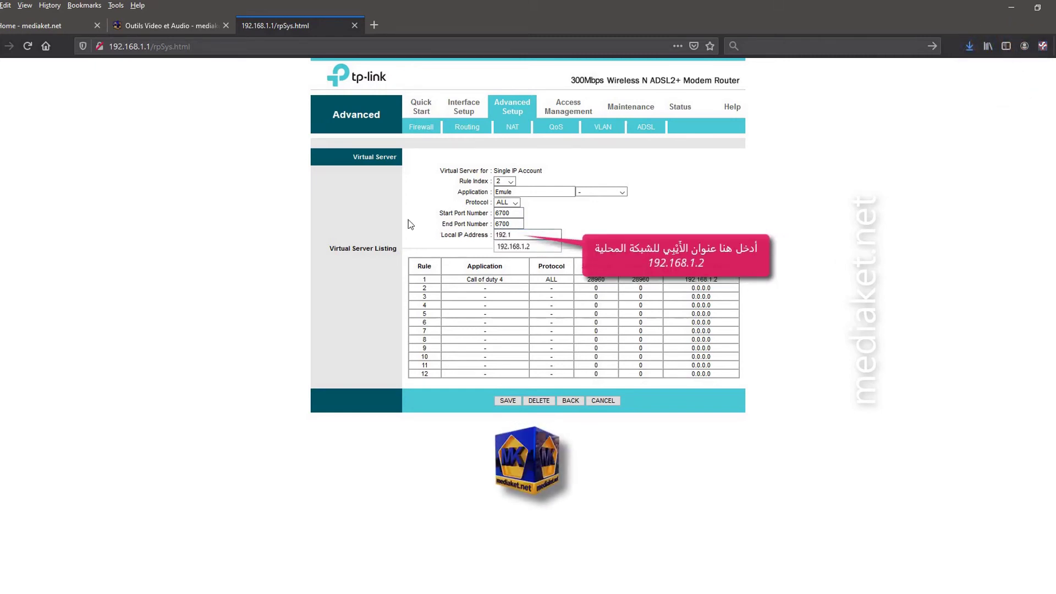
pyautogui.write('68.1.2')
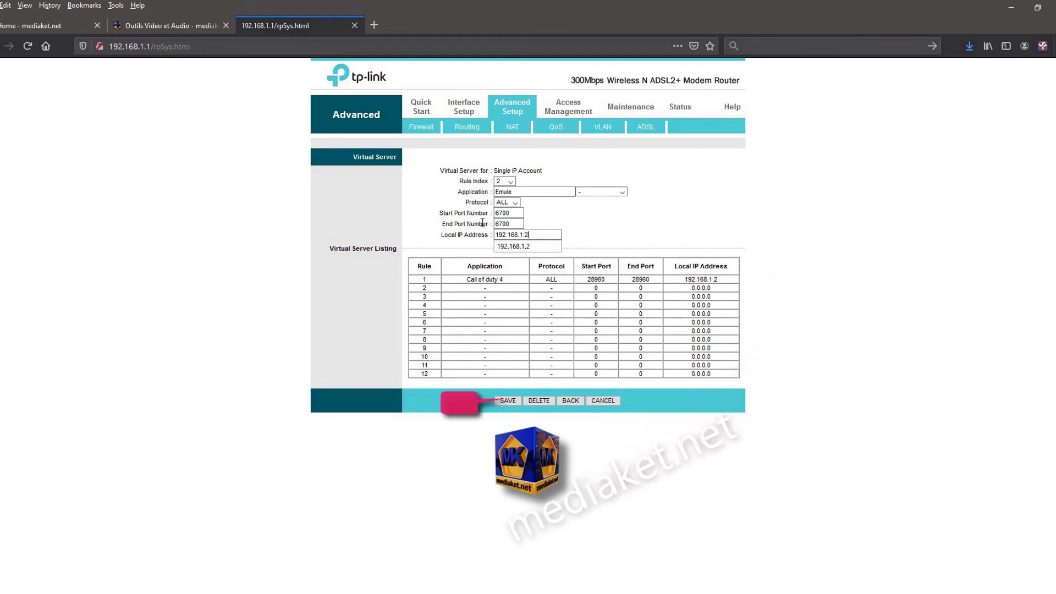
pyautogui.click(628, 239)
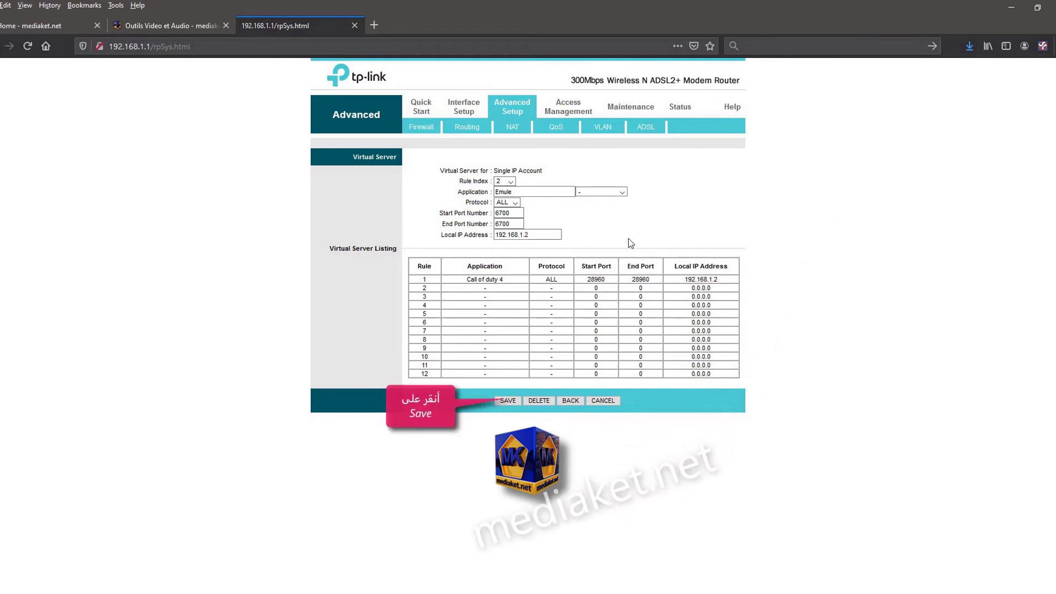
pyautogui.click(508, 401)
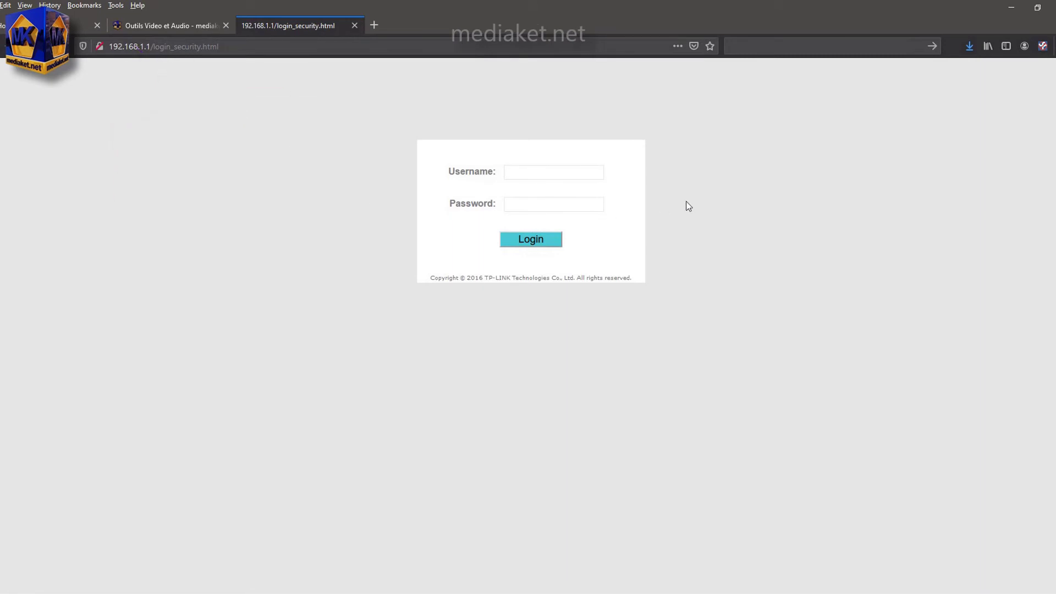
# Log back in to the router as admin with the router password
pyautogui.click(556, 172)
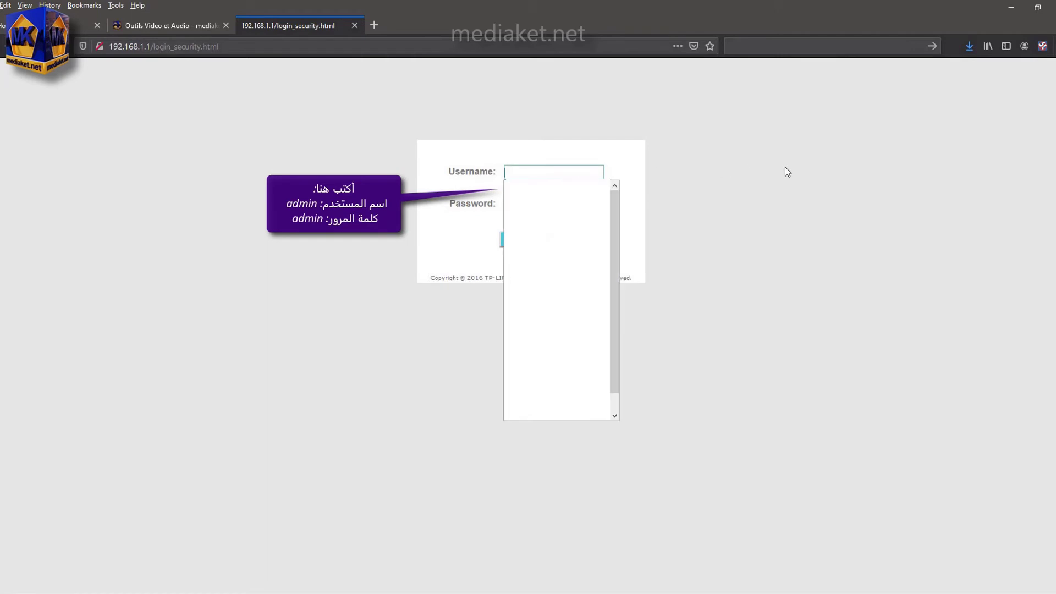
pyautogui.write('admin')
pyautogui.press('Tab')
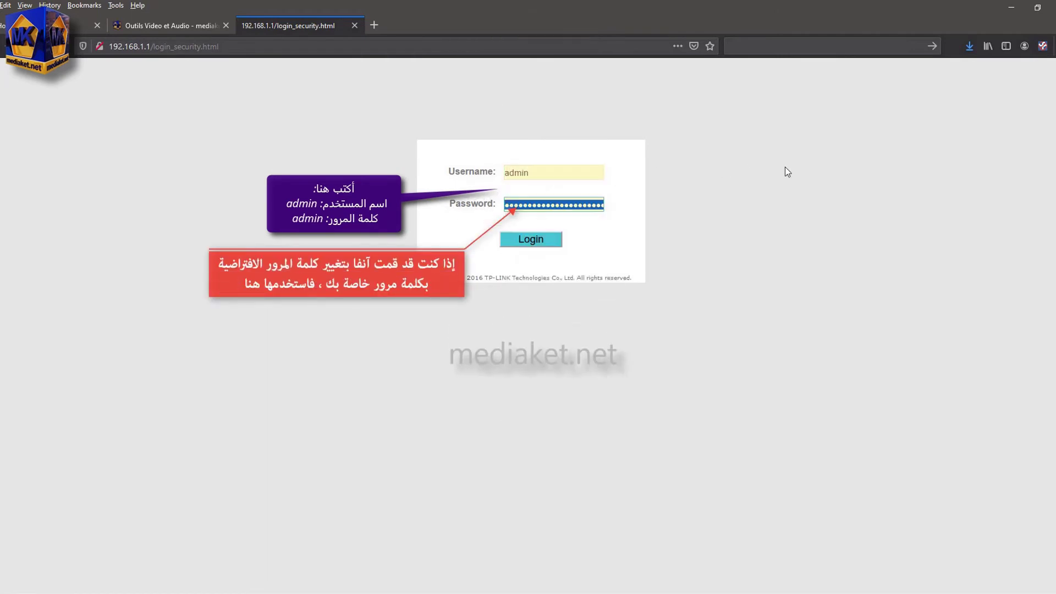
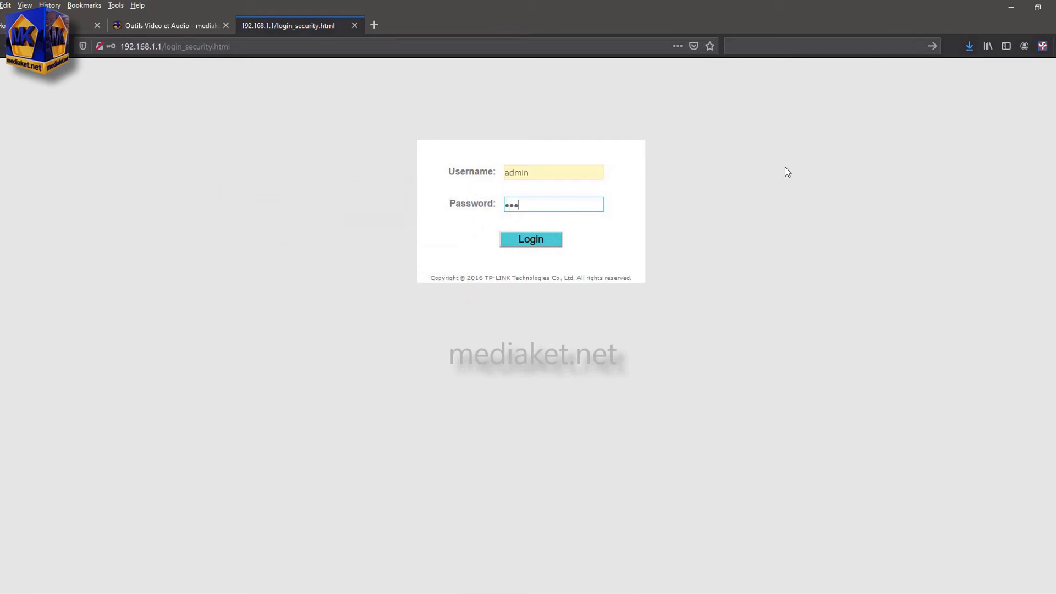
pyautogui.click(545, 245)
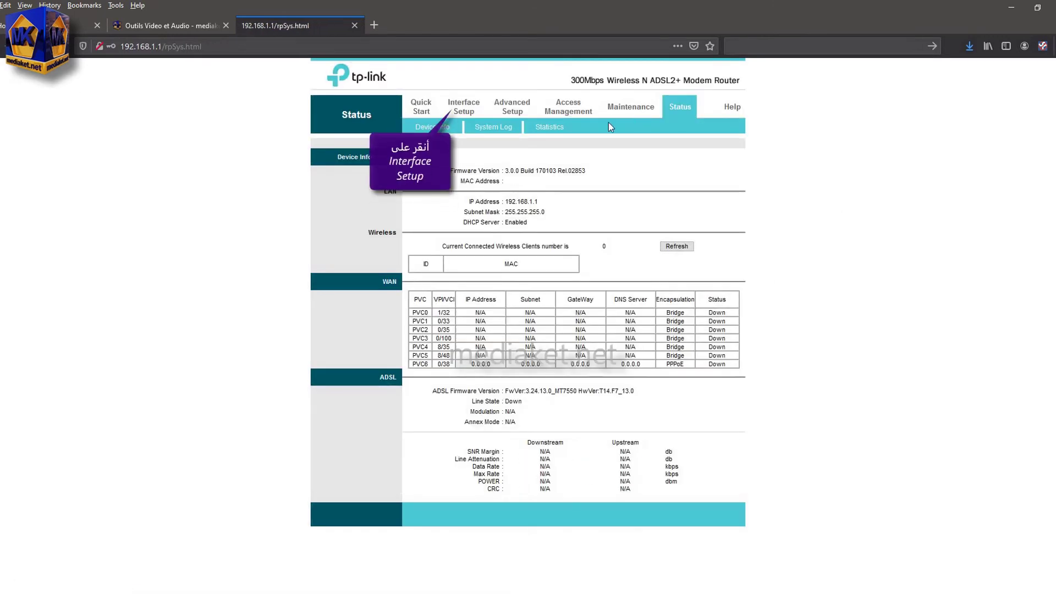
# On the LAN page, set DNS Relay to user-specified servers, with 8.8.8.8 and 8.8.4.4
pyautogui.click(462, 108)
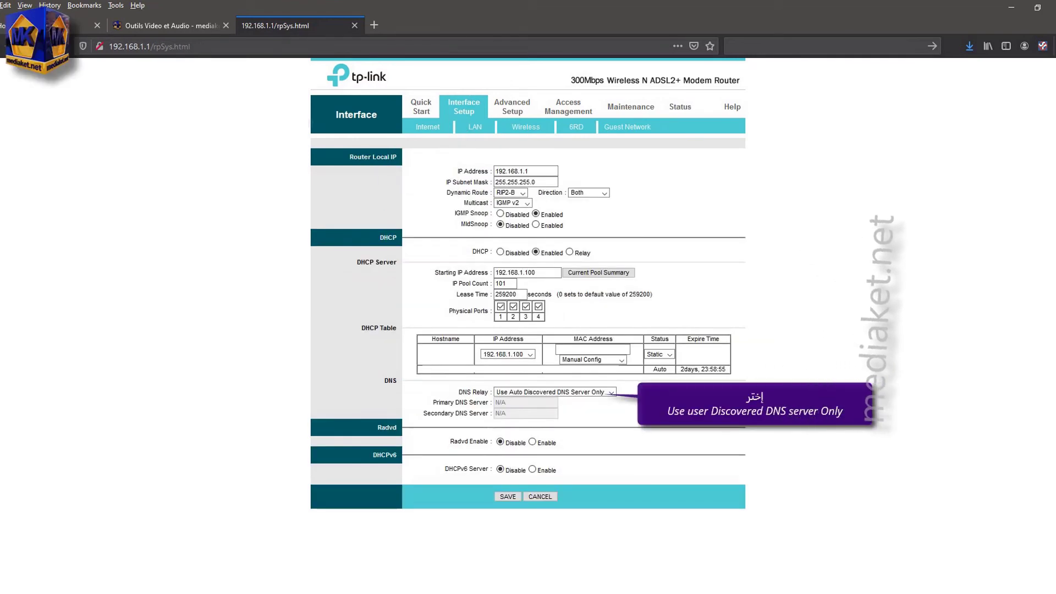
pyautogui.click(611, 392)
pyautogui.click(568, 413)
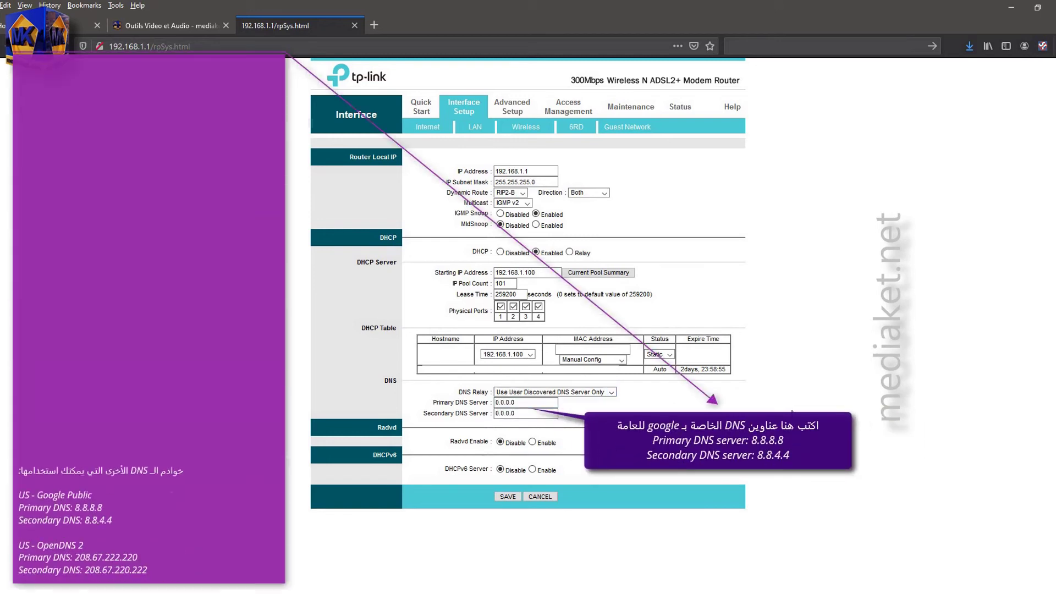
pyautogui.write('8.8.8.8')
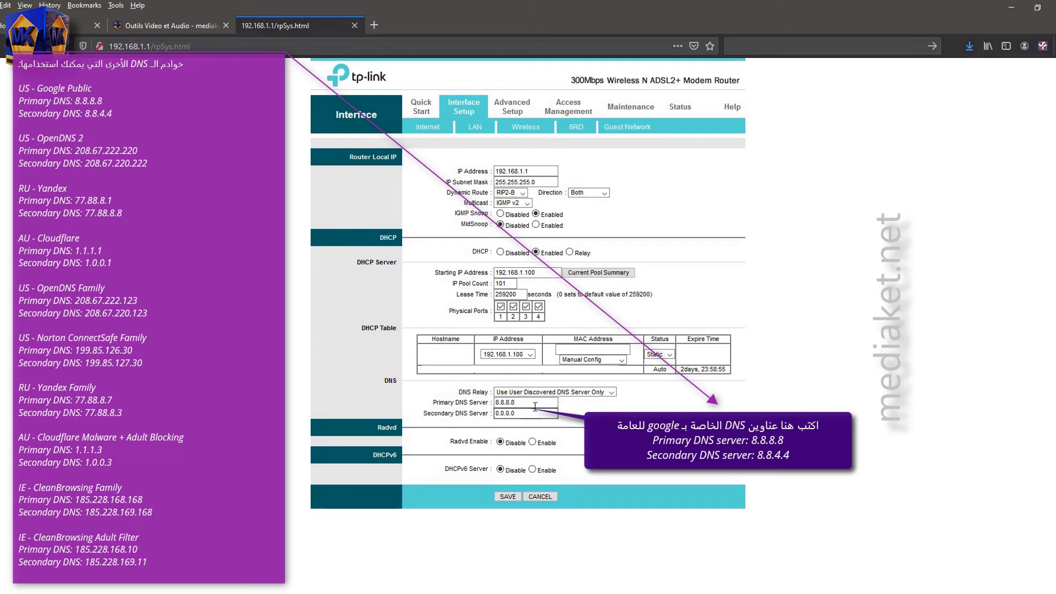
pyautogui.press('Tab')
pyautogui.write('8')
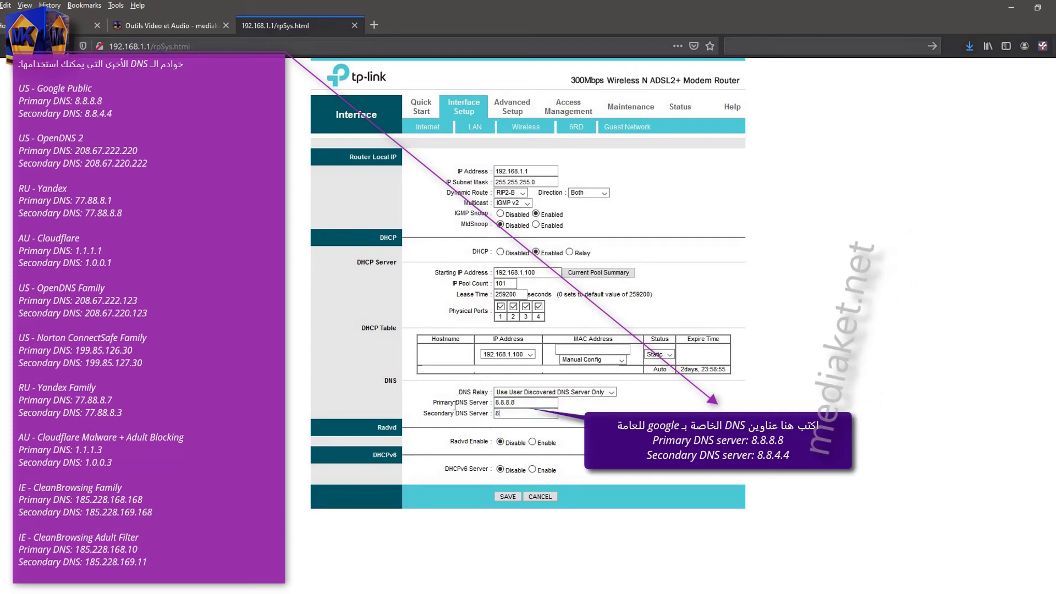
pyautogui.write('.8')
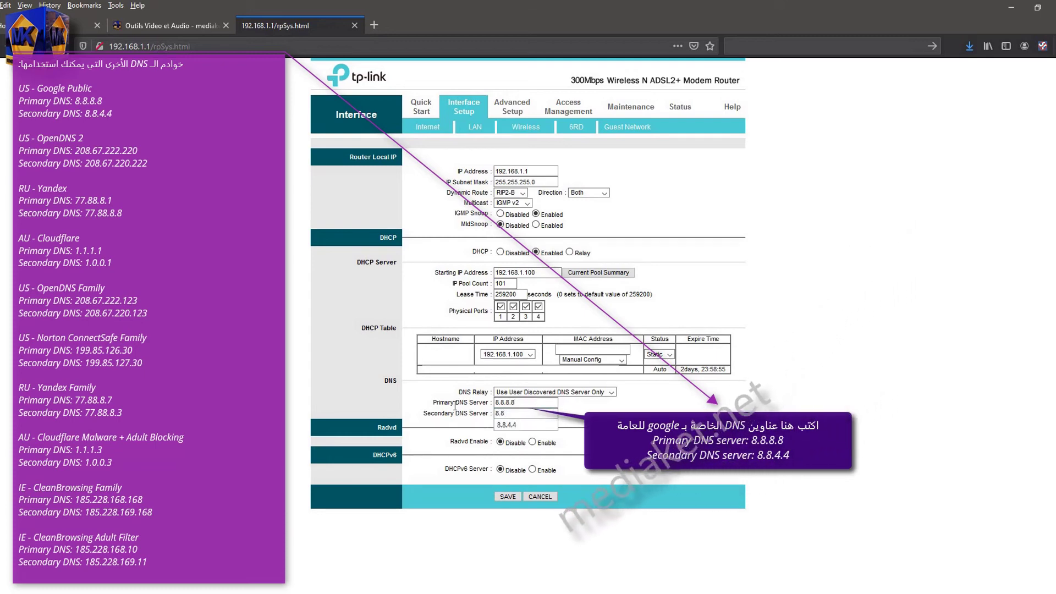
pyautogui.write('.4.4')
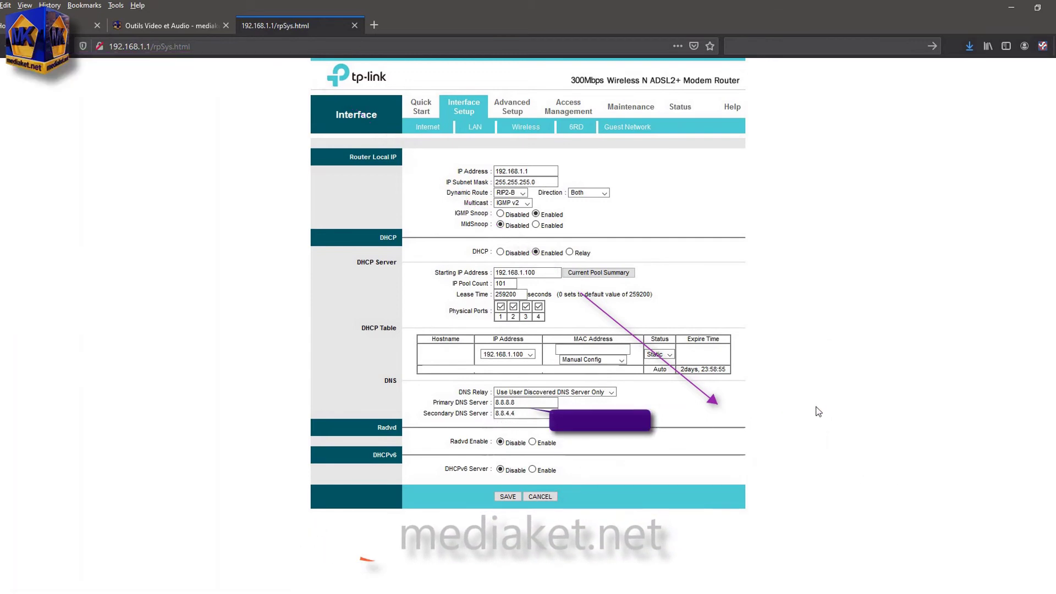
pyautogui.click(814, 410)
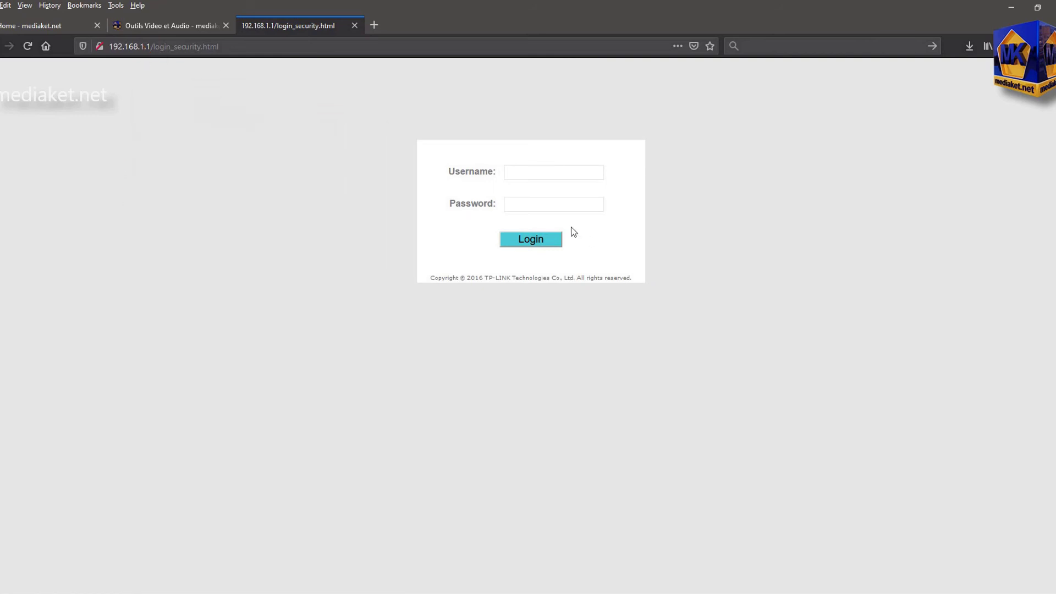
# Sign in again as admin, replacing the autofilled password with the router password
pyautogui.click(532, 170)
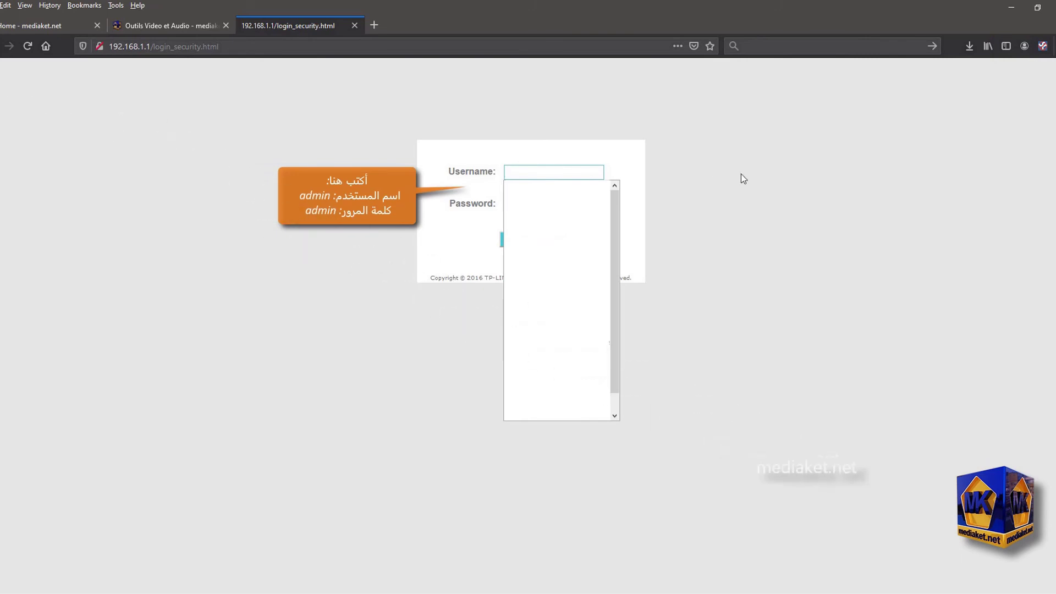
pyautogui.press('Down')
pyautogui.press('Return')
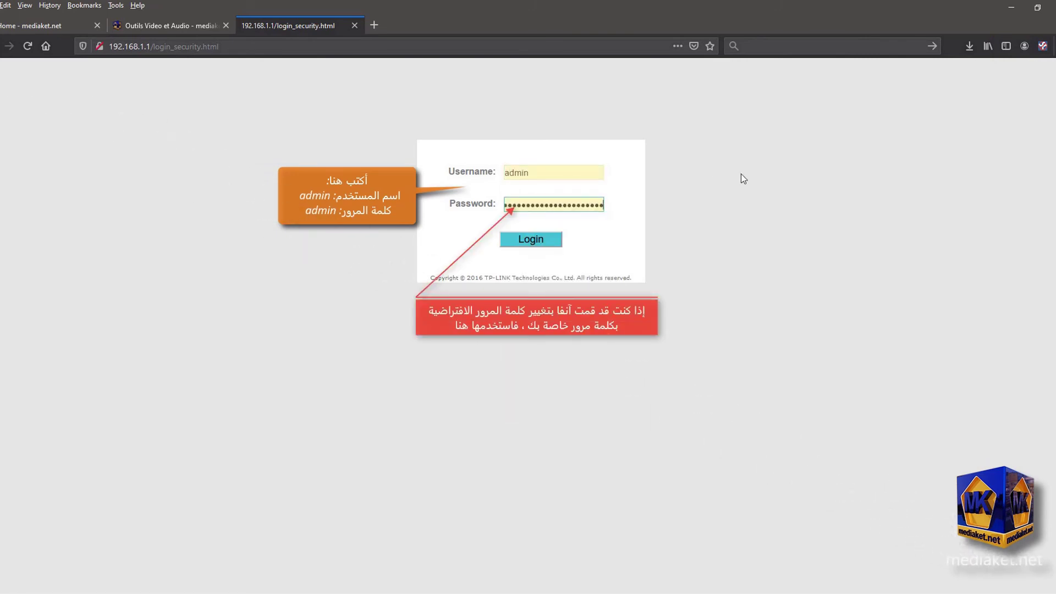
pyautogui.hotkey('ctrl', 'a')
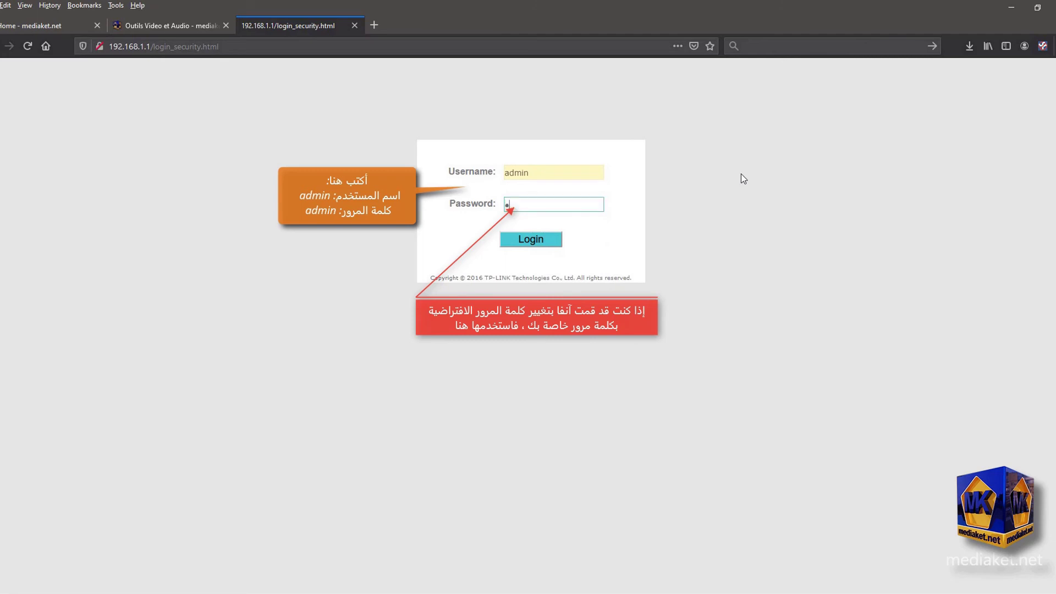
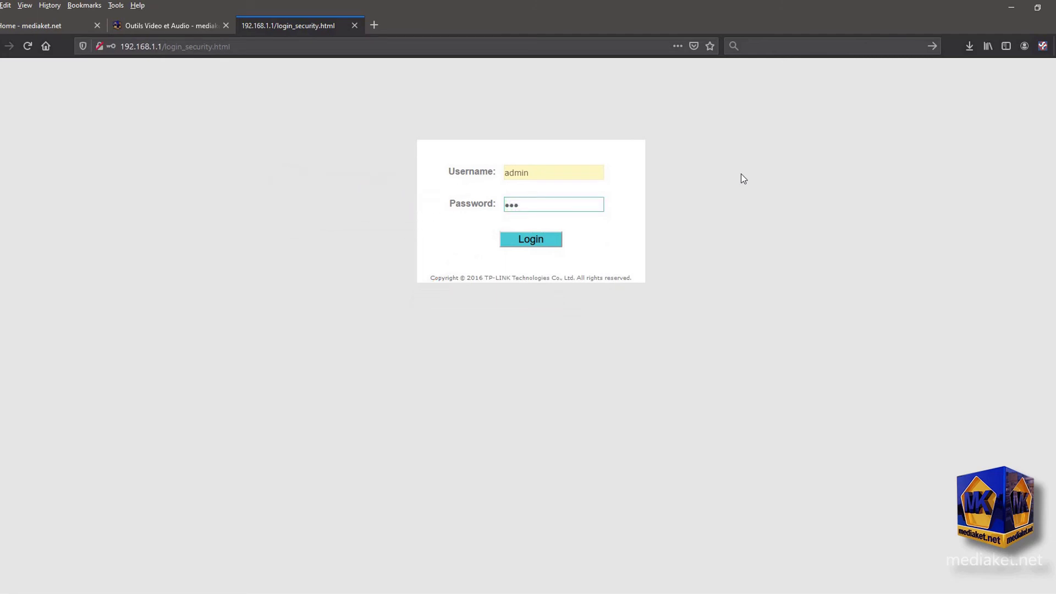
pyautogui.click(544, 242)
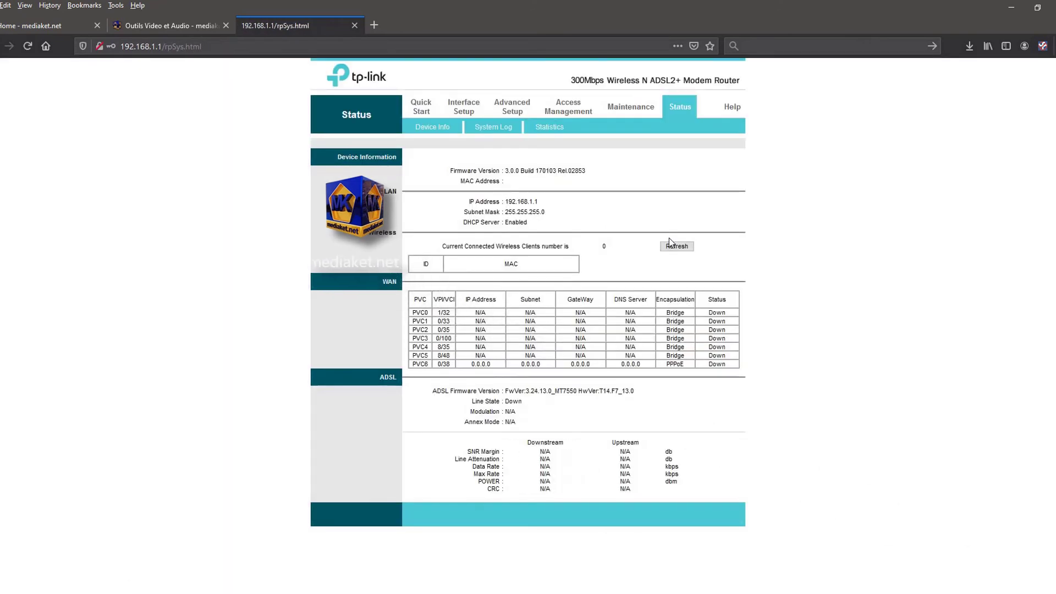
# Start a ROMFILE SAVE configuration backup from the Maintenance > Firmware page
pyautogui.click(629, 110)
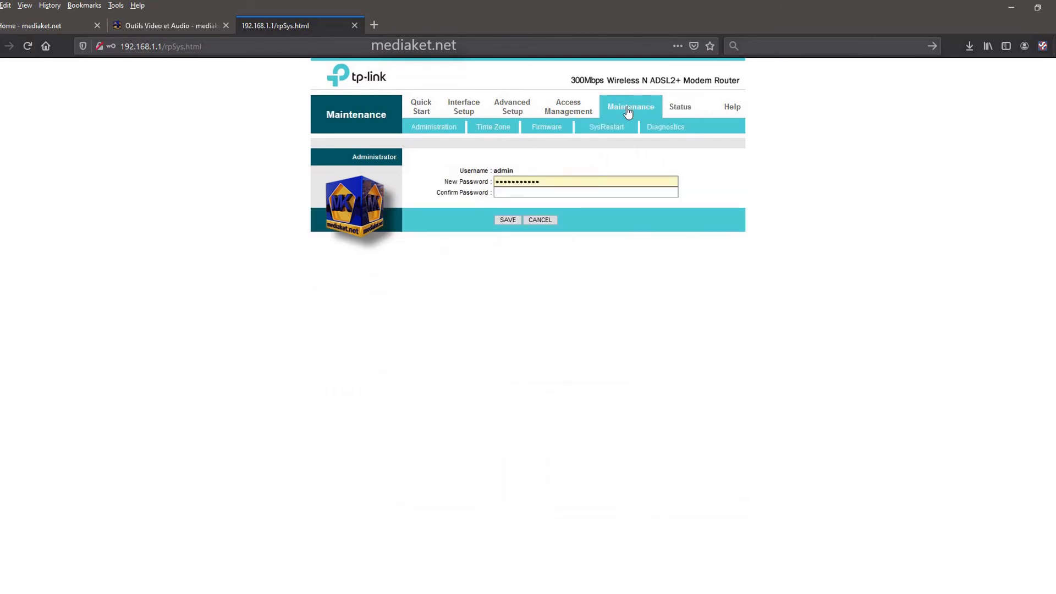
pyautogui.click(542, 129)
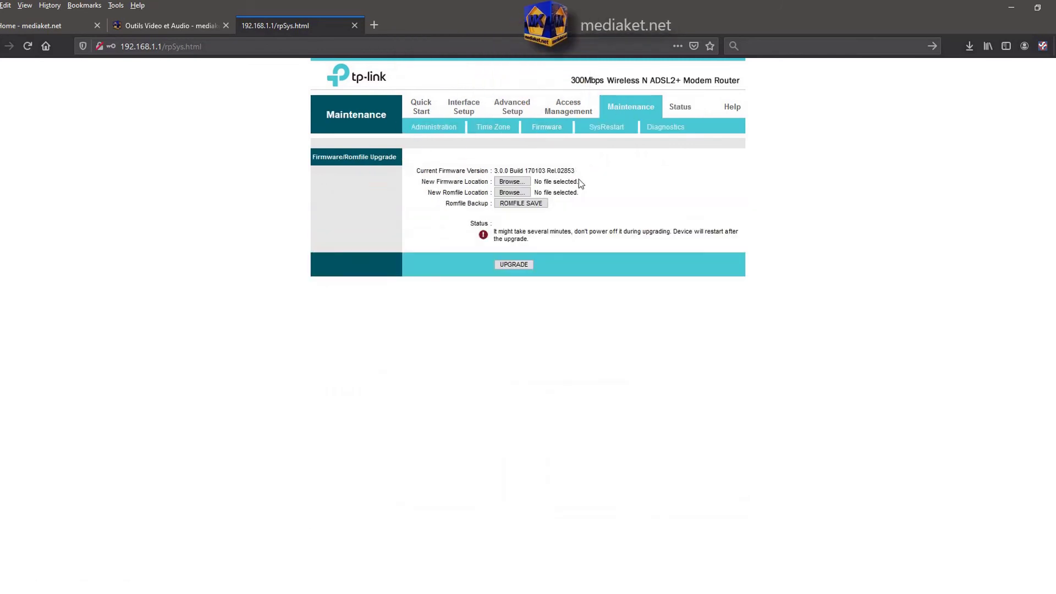
pyautogui.click(519, 204)
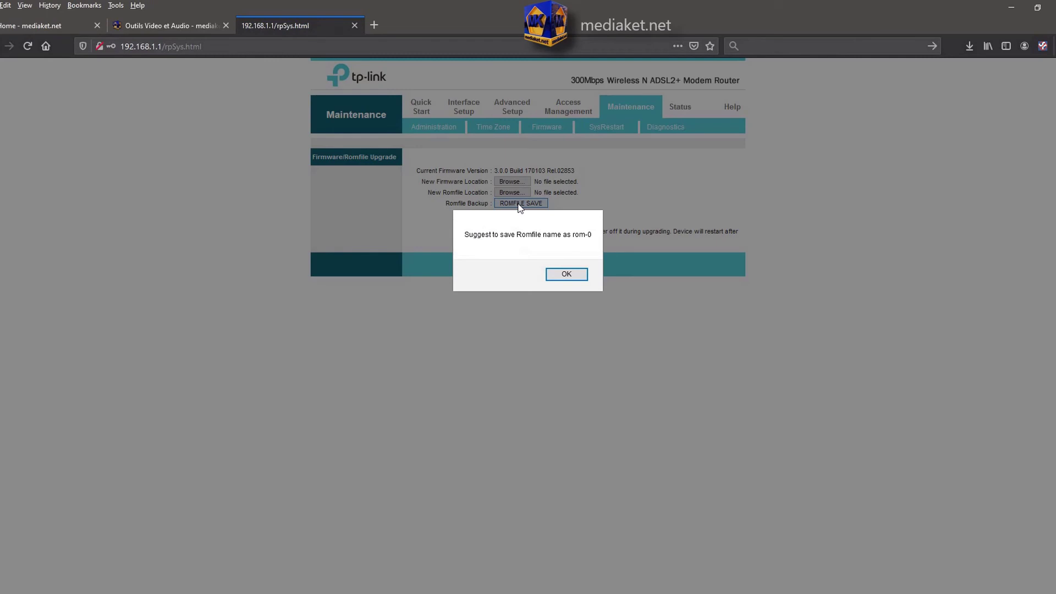
# Accept the rom-0 name, choose Save File, and bring up New in the Desktop list
pyautogui.click(566, 275)
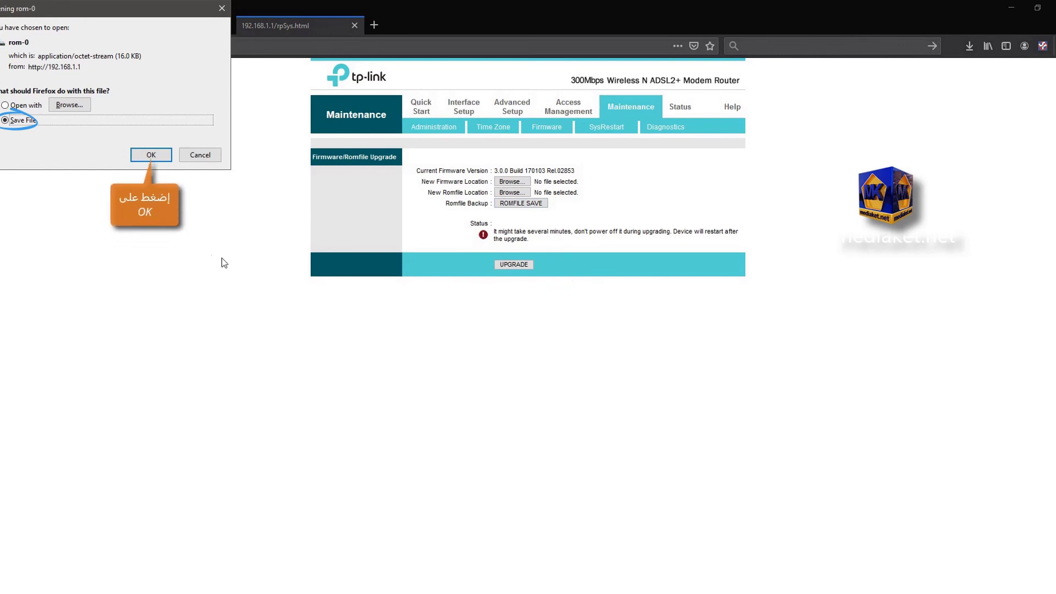
pyautogui.click(151, 155)
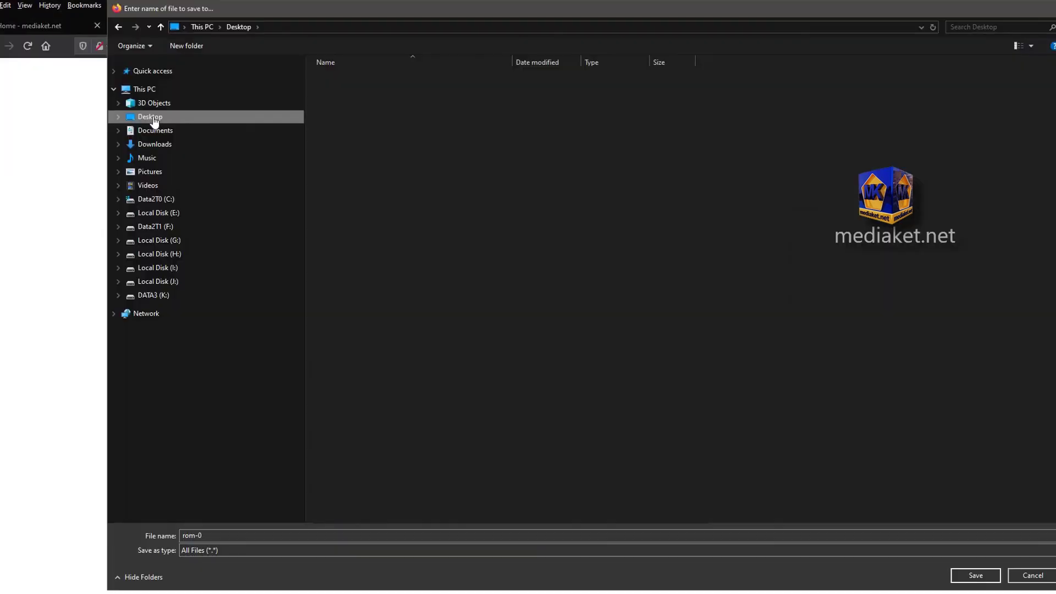
pyautogui.rightClick(744, 323)
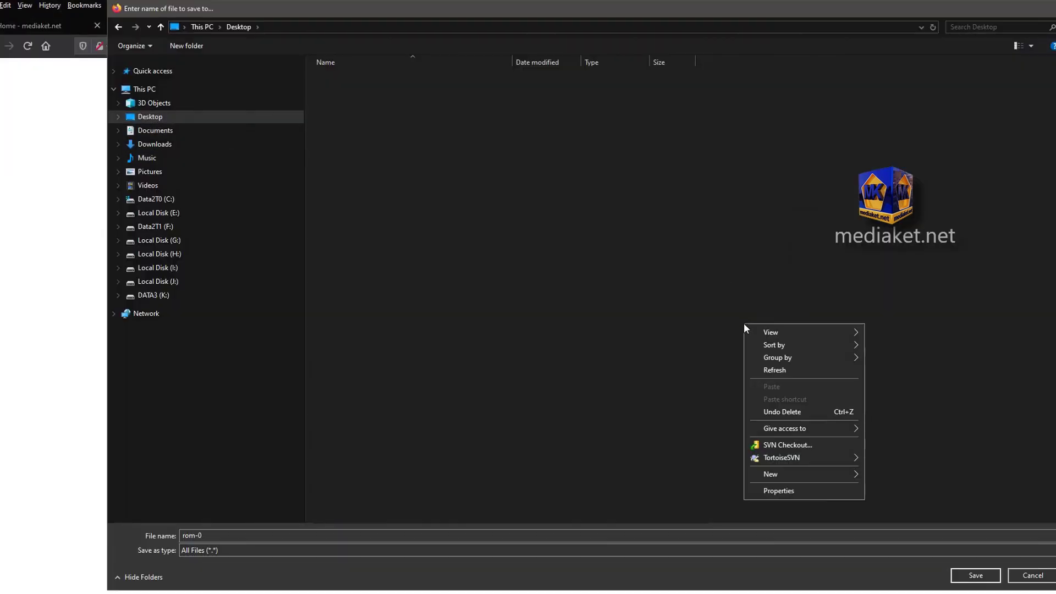
pyautogui.moveTo(833, 474)
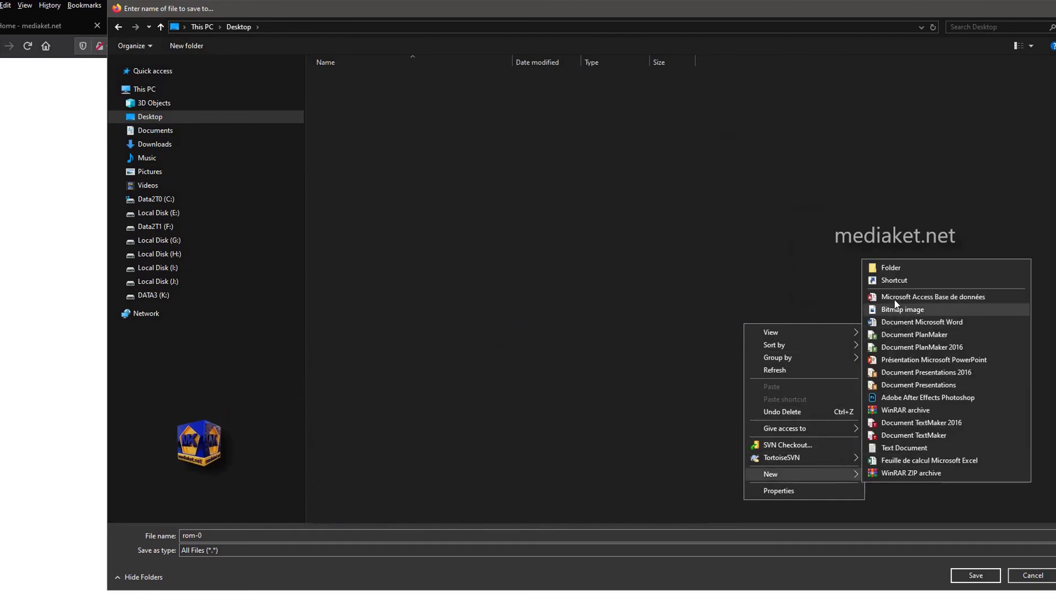